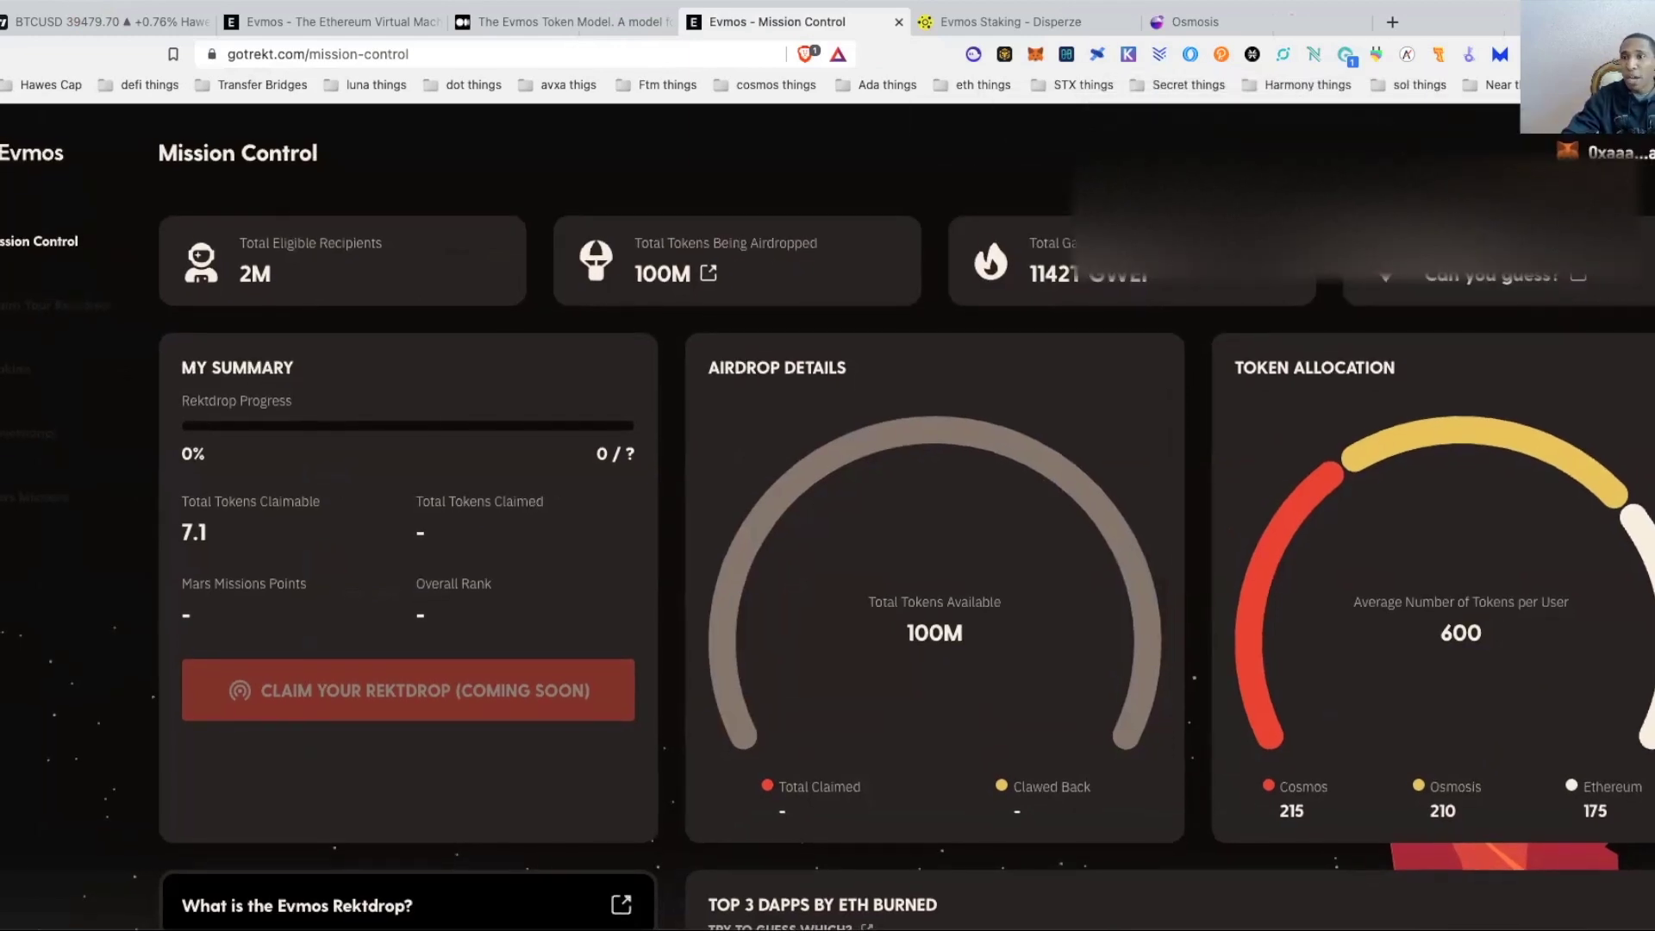
Switch to the Evmos Staking site and open the Airdrop Claim Mission governance proposal.
scroll(905, 517, down, 1)
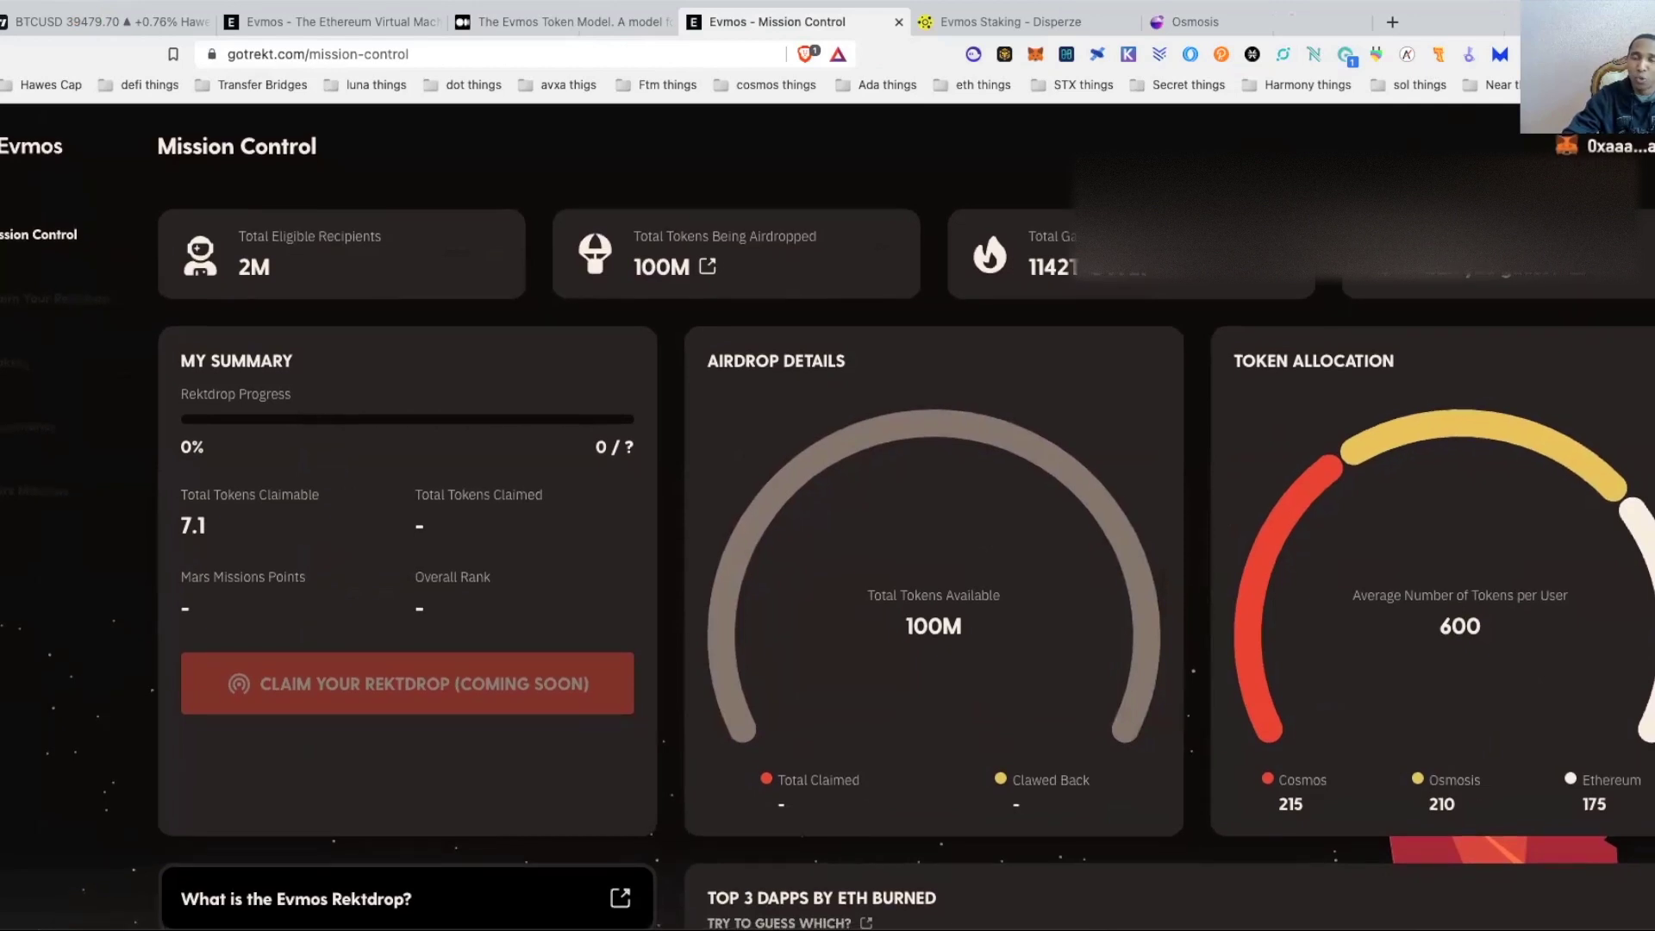
click(1009, 30)
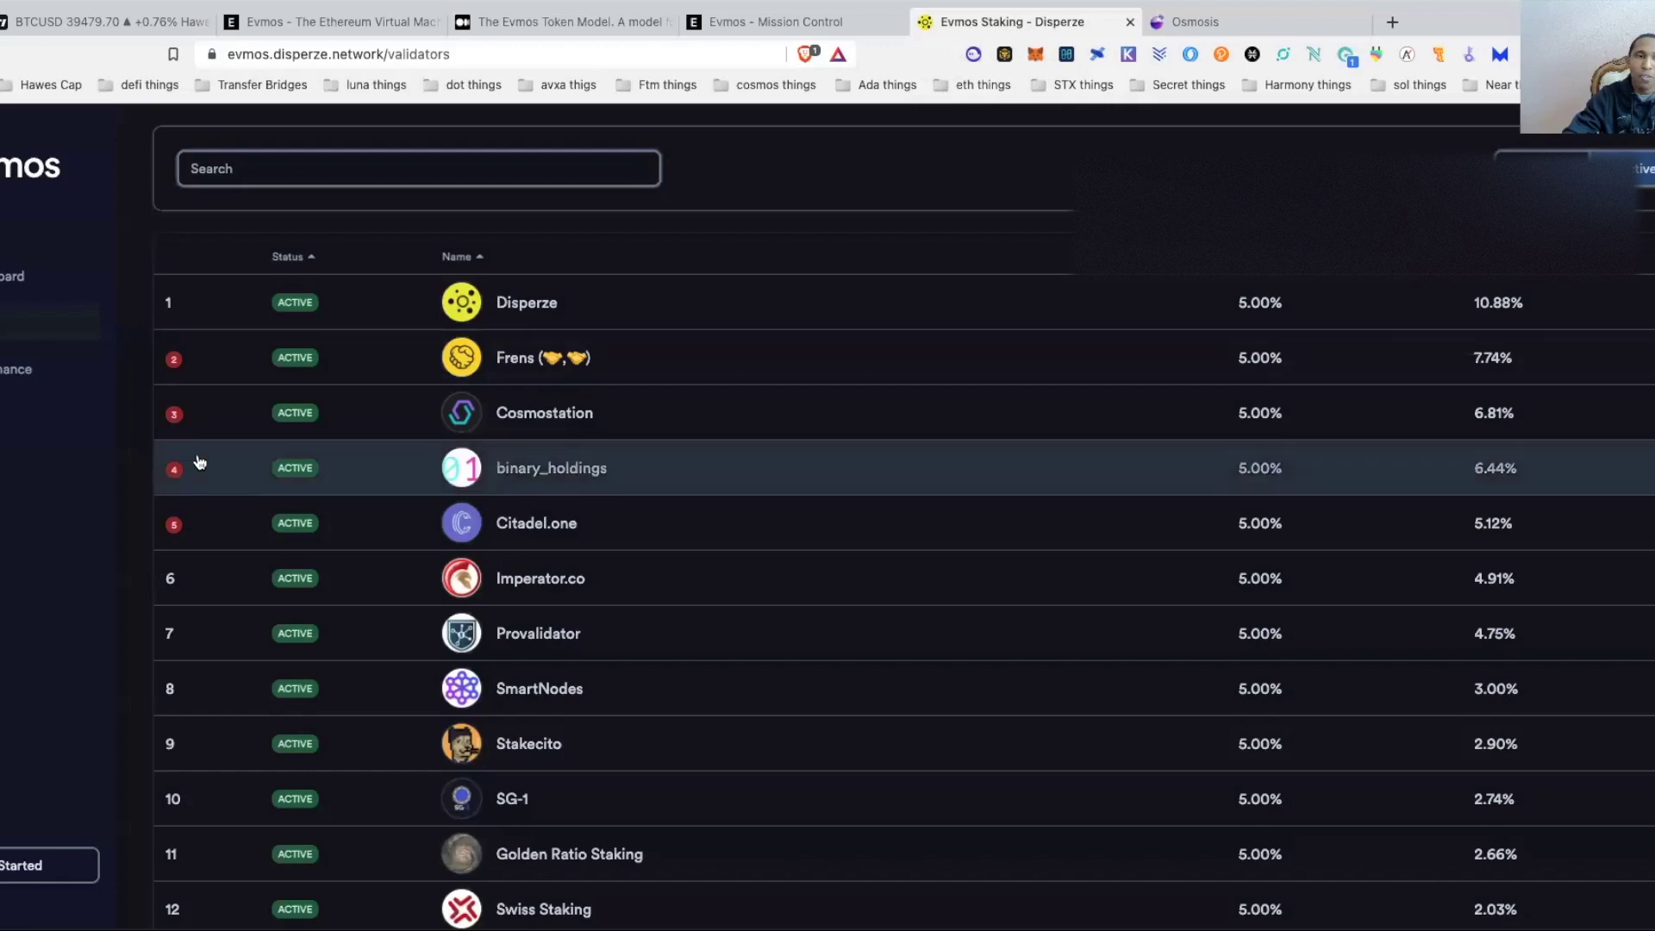
click(16, 369)
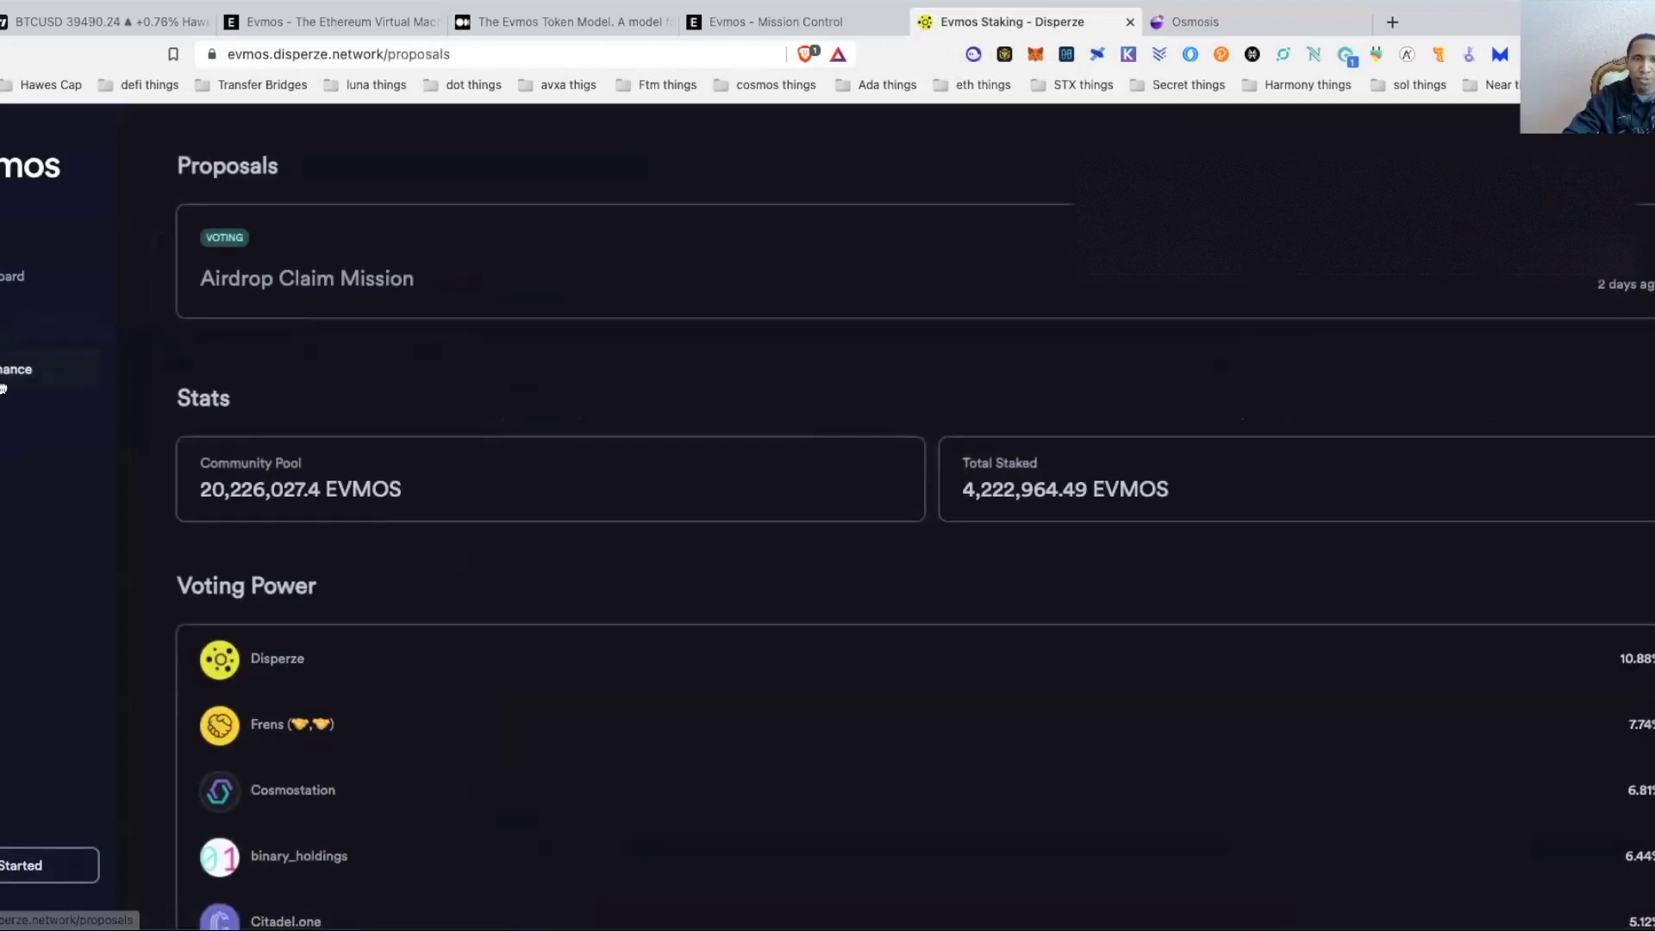
click(314, 284)
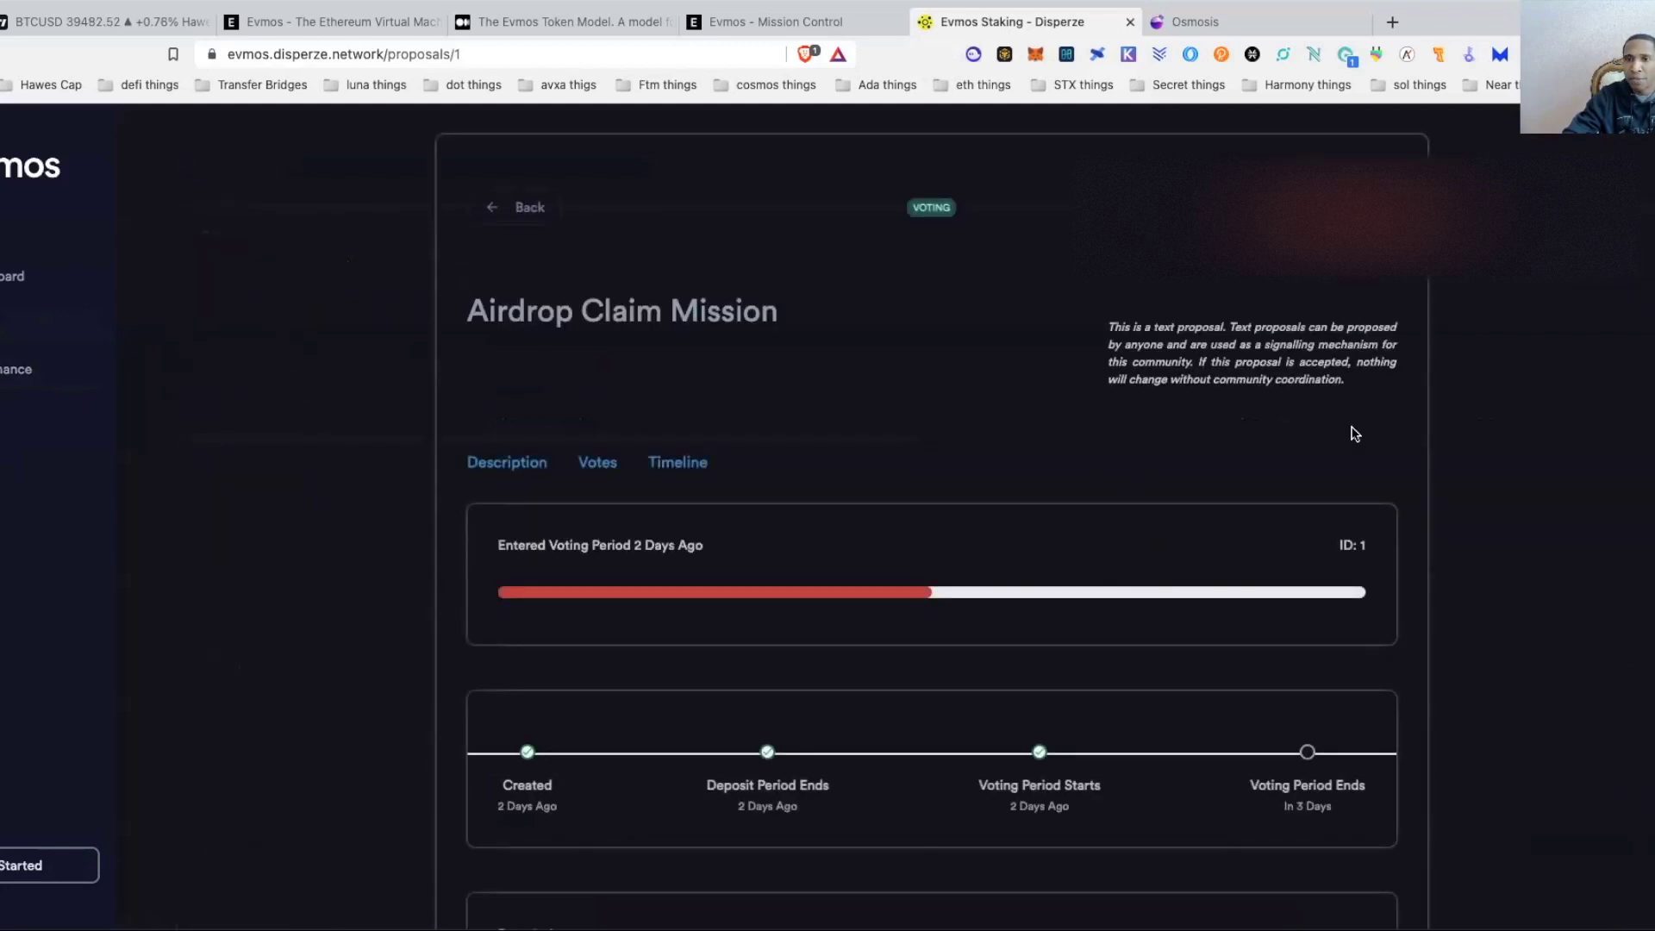
Connect the Metamask wallet to the staking site and submit a Yes vote on the Airdrop Claim Mission proposal.
click(13, 871)
click(858, 586)
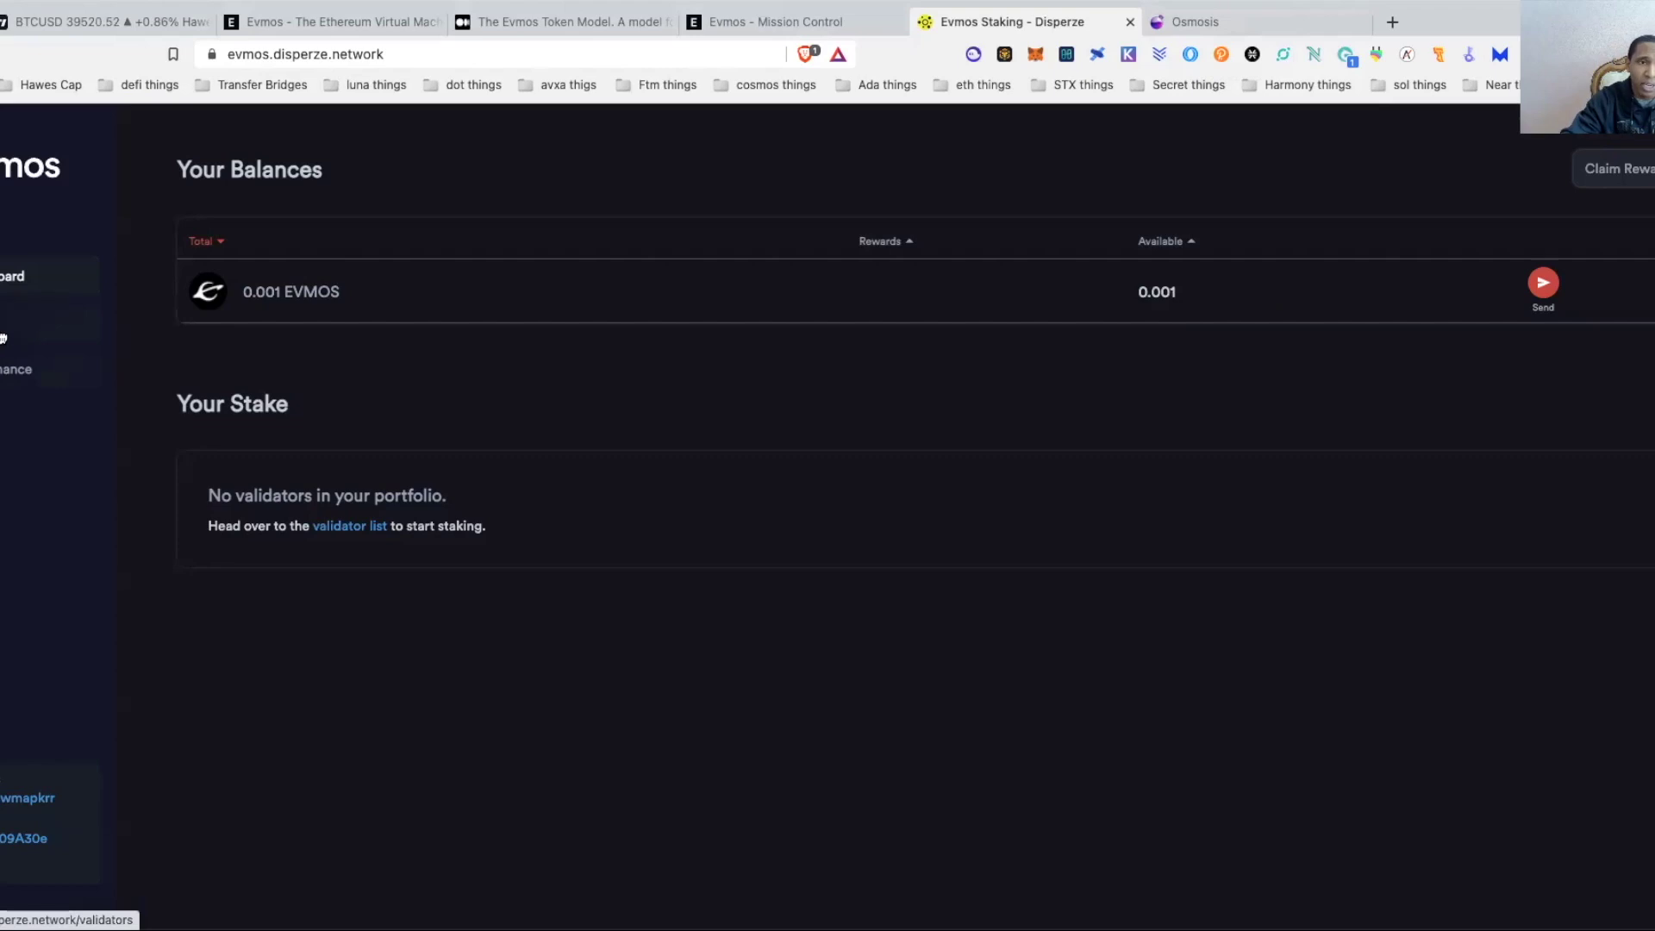
click(4, 373)
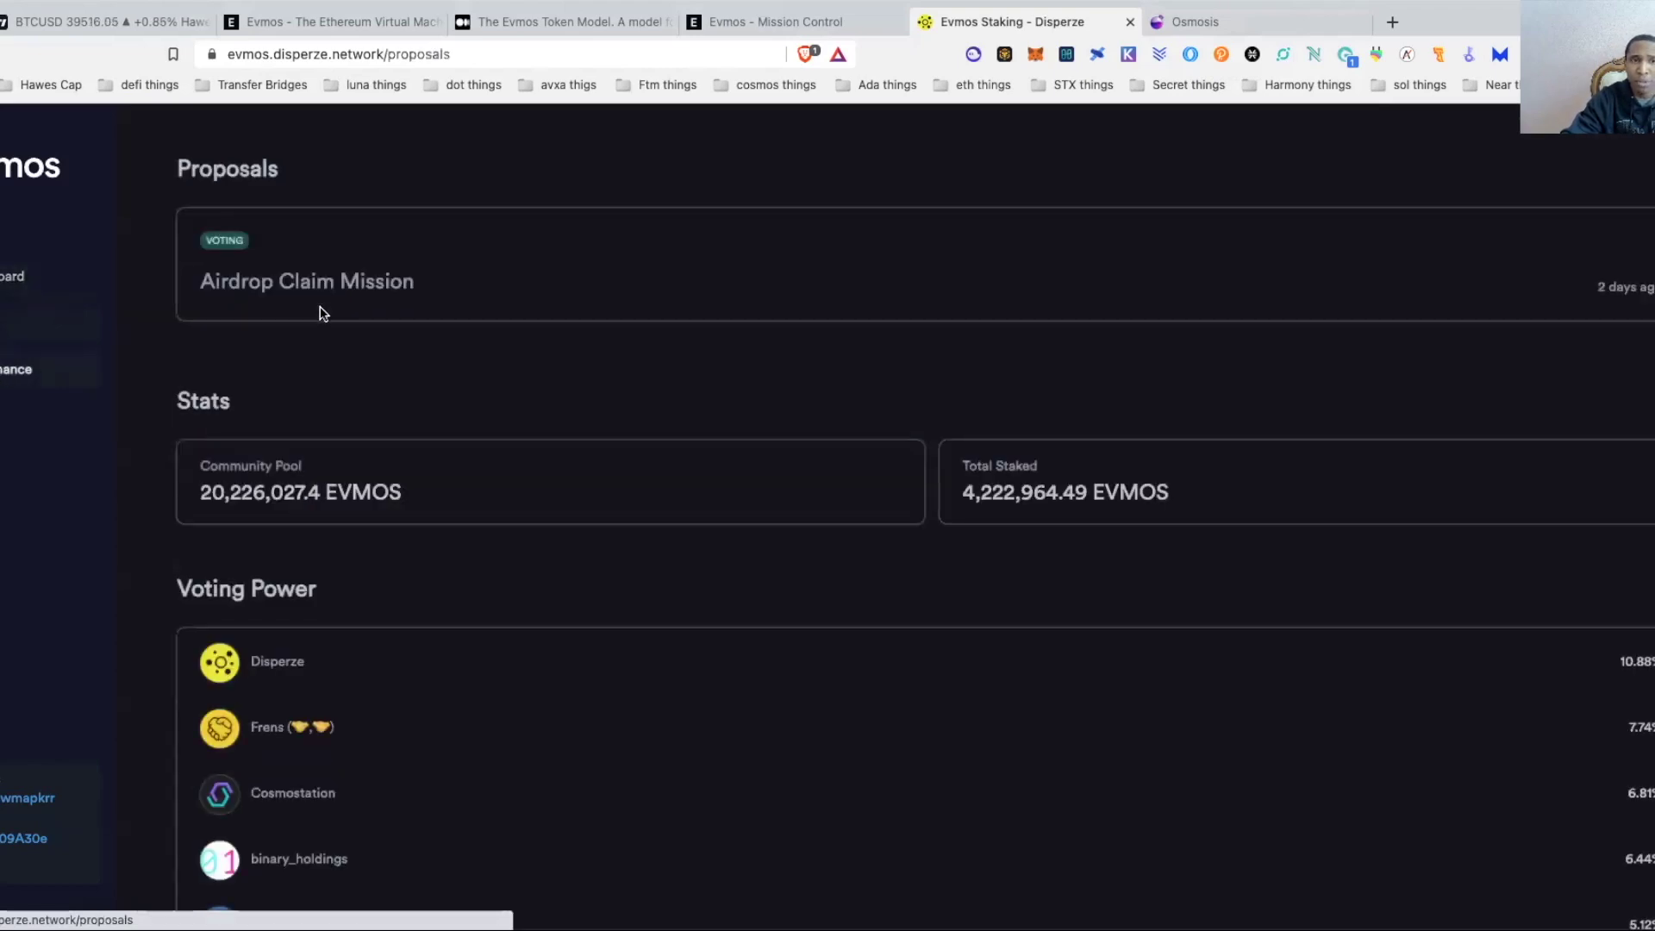
click(287, 284)
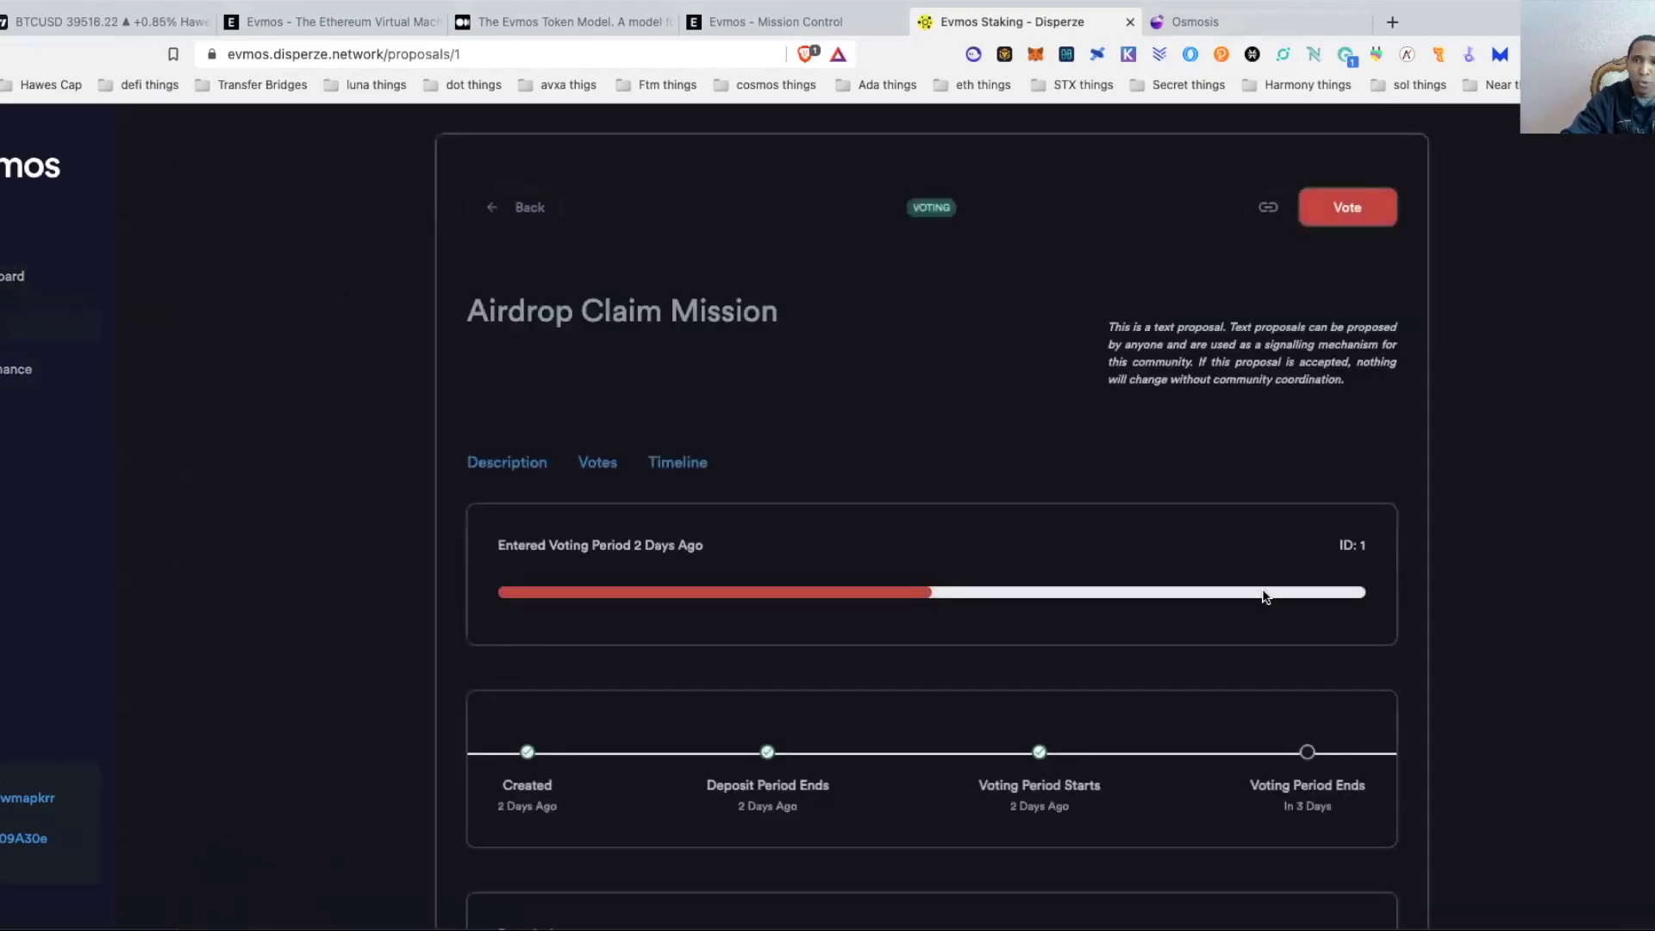
click(1357, 223)
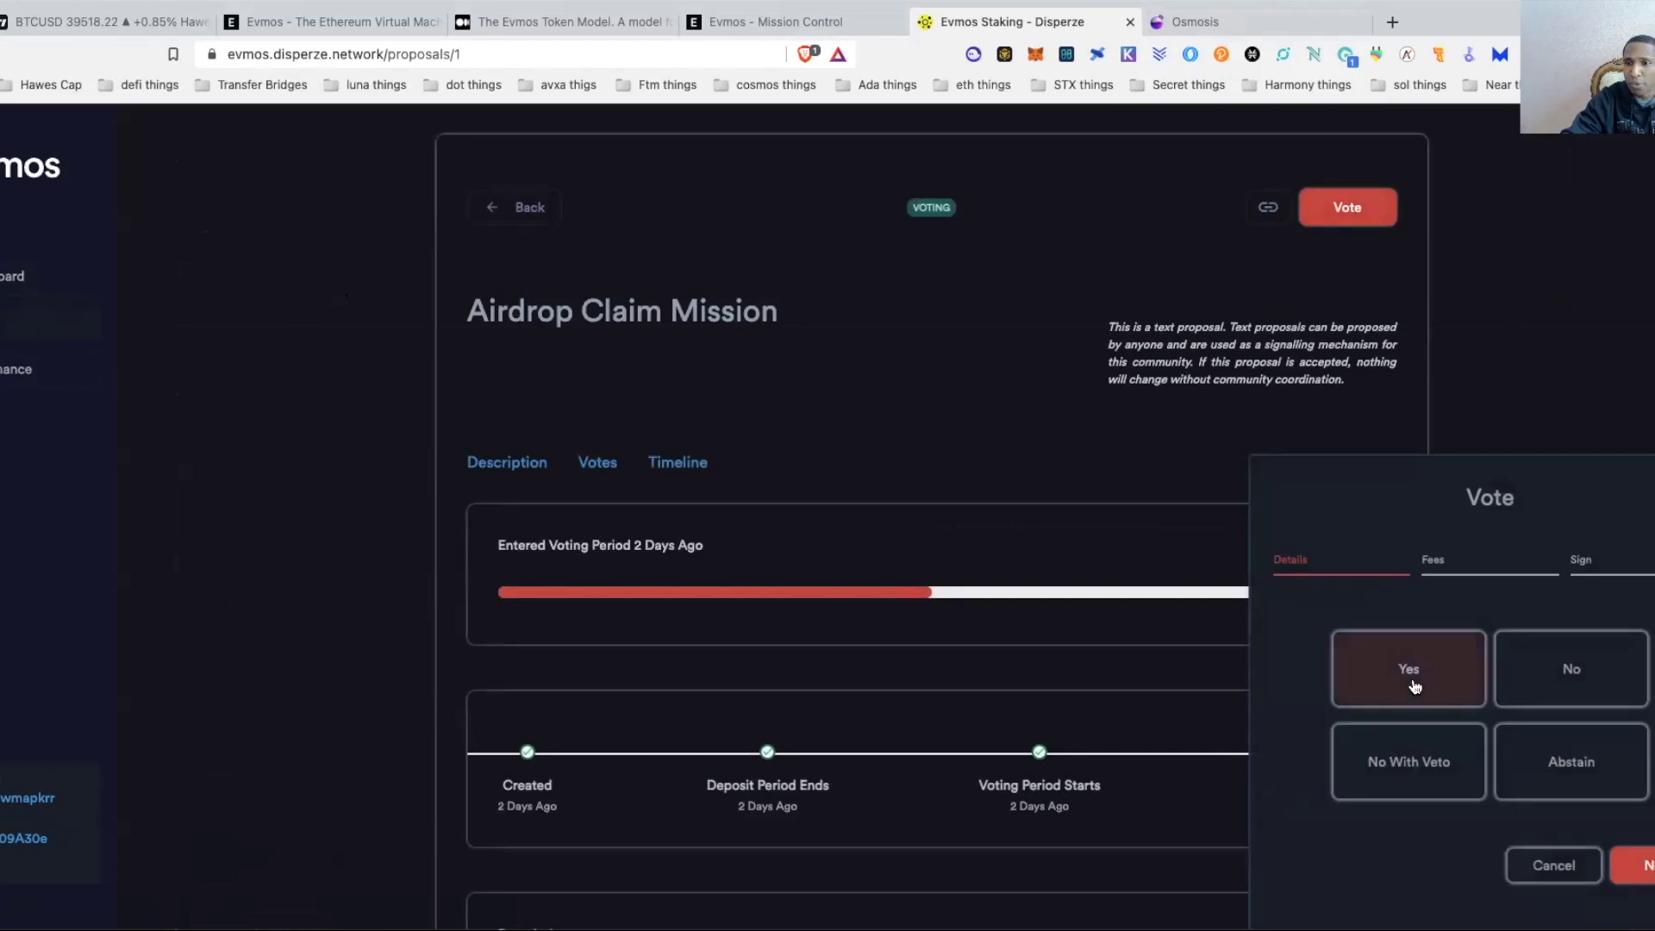
click(1417, 688)
click(1646, 863)
click(1643, 853)
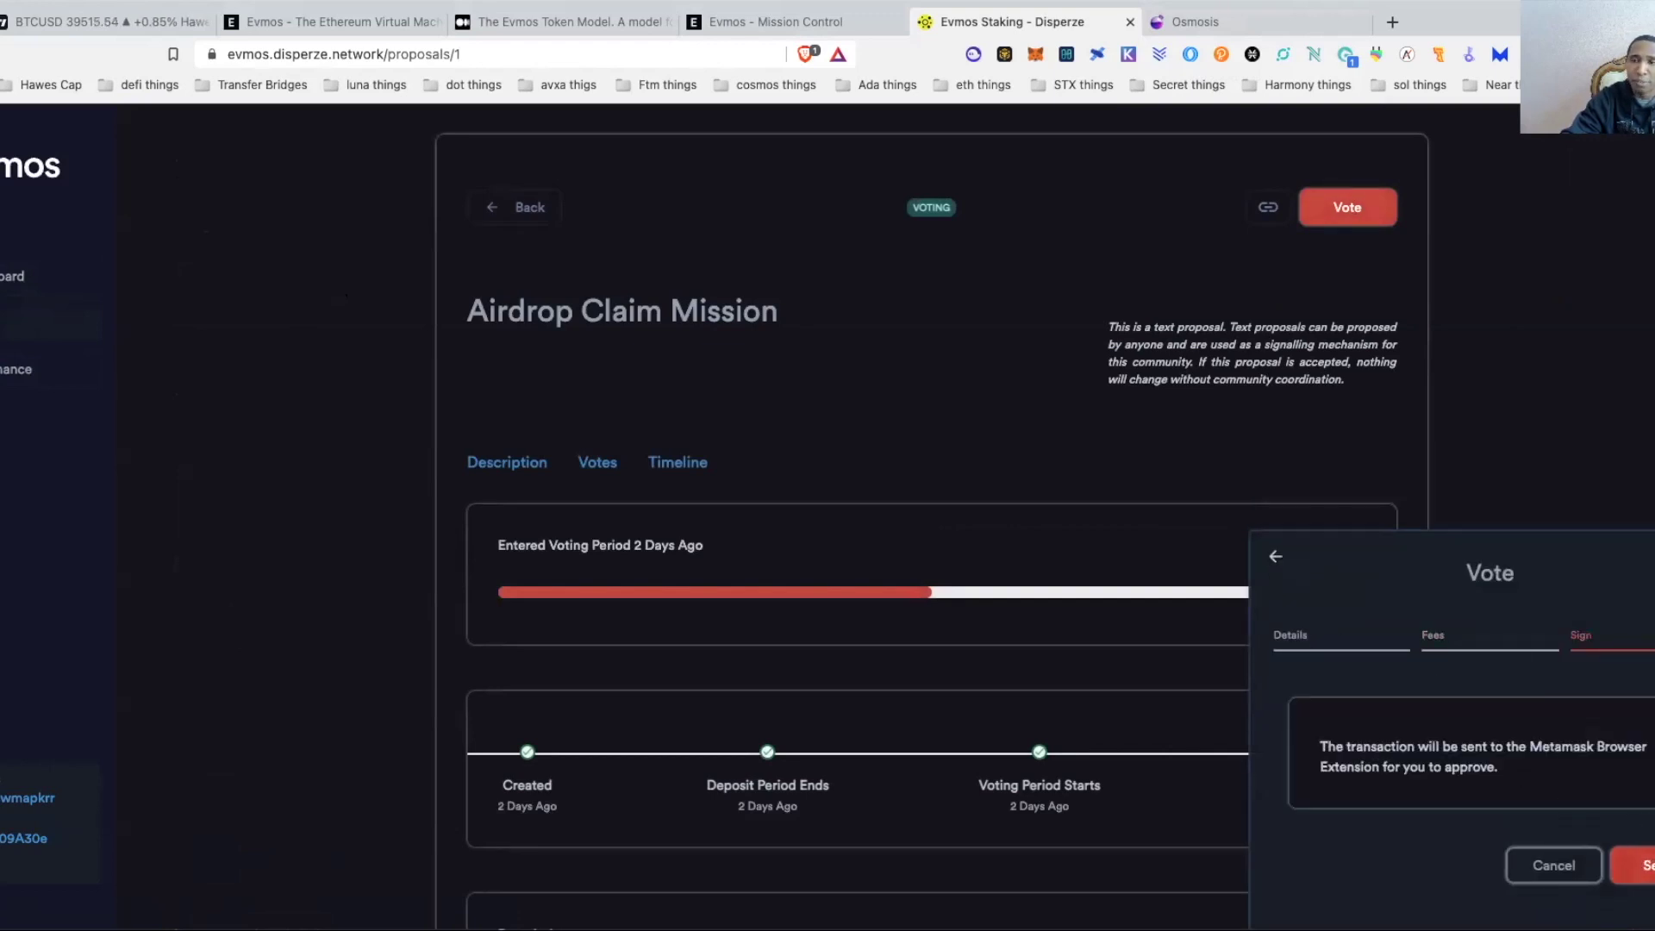
click(1643, 865)
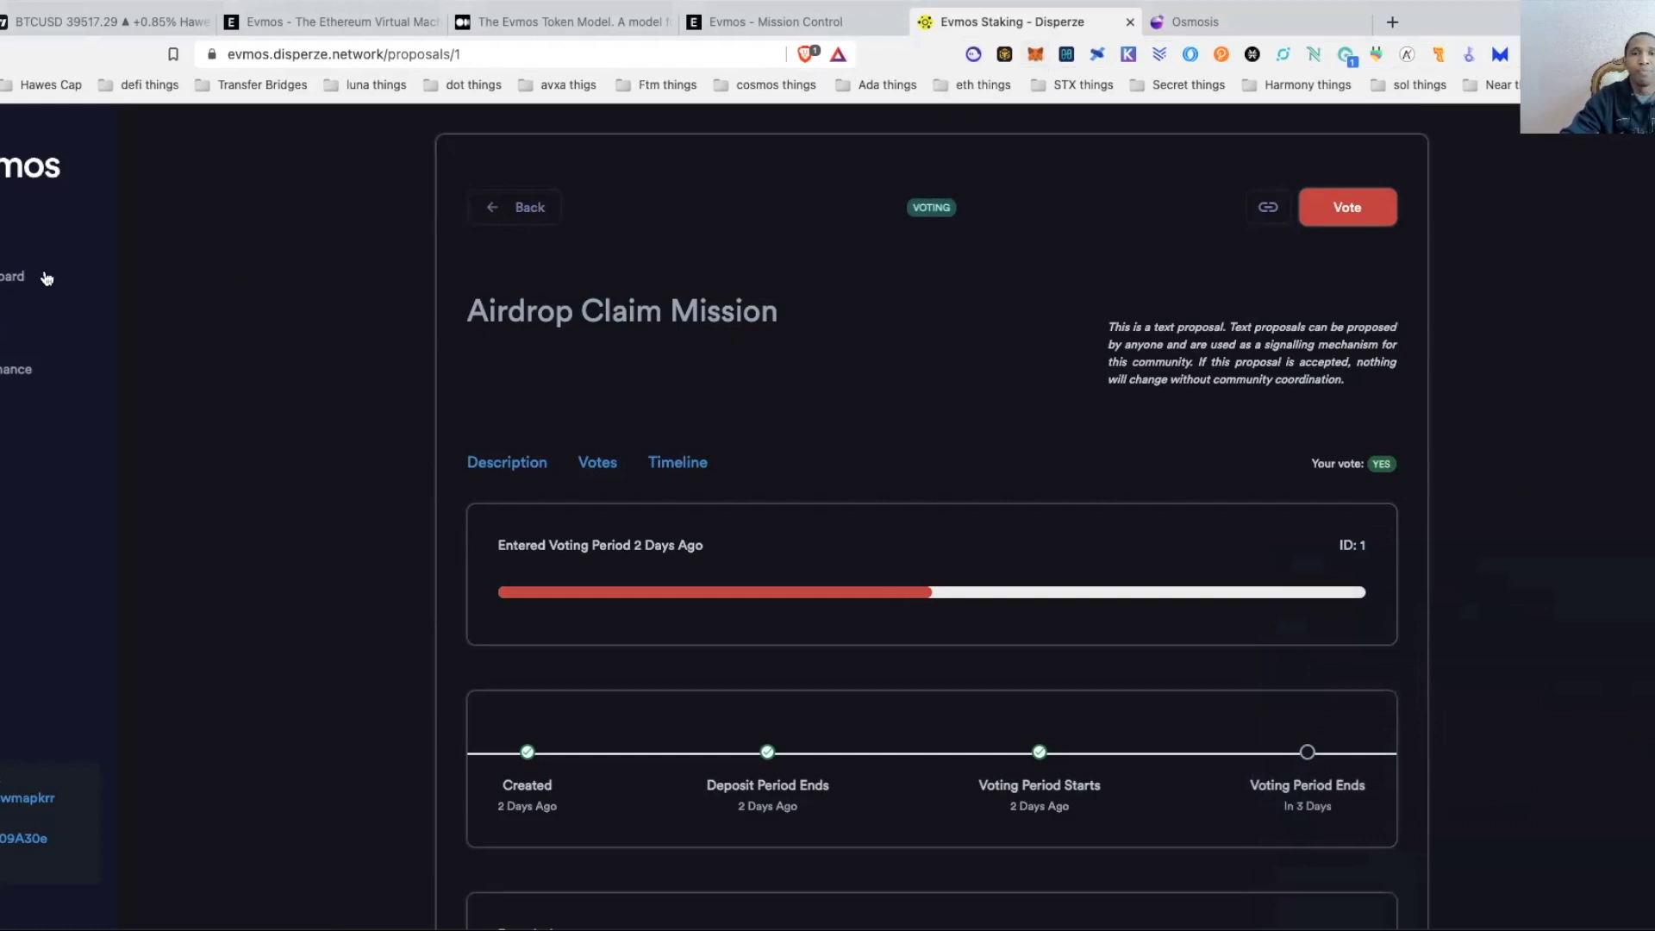
Stake 0.5 EVMOS with the Disperze validator and send the transaction to Metamask for approval.
click(7, 275)
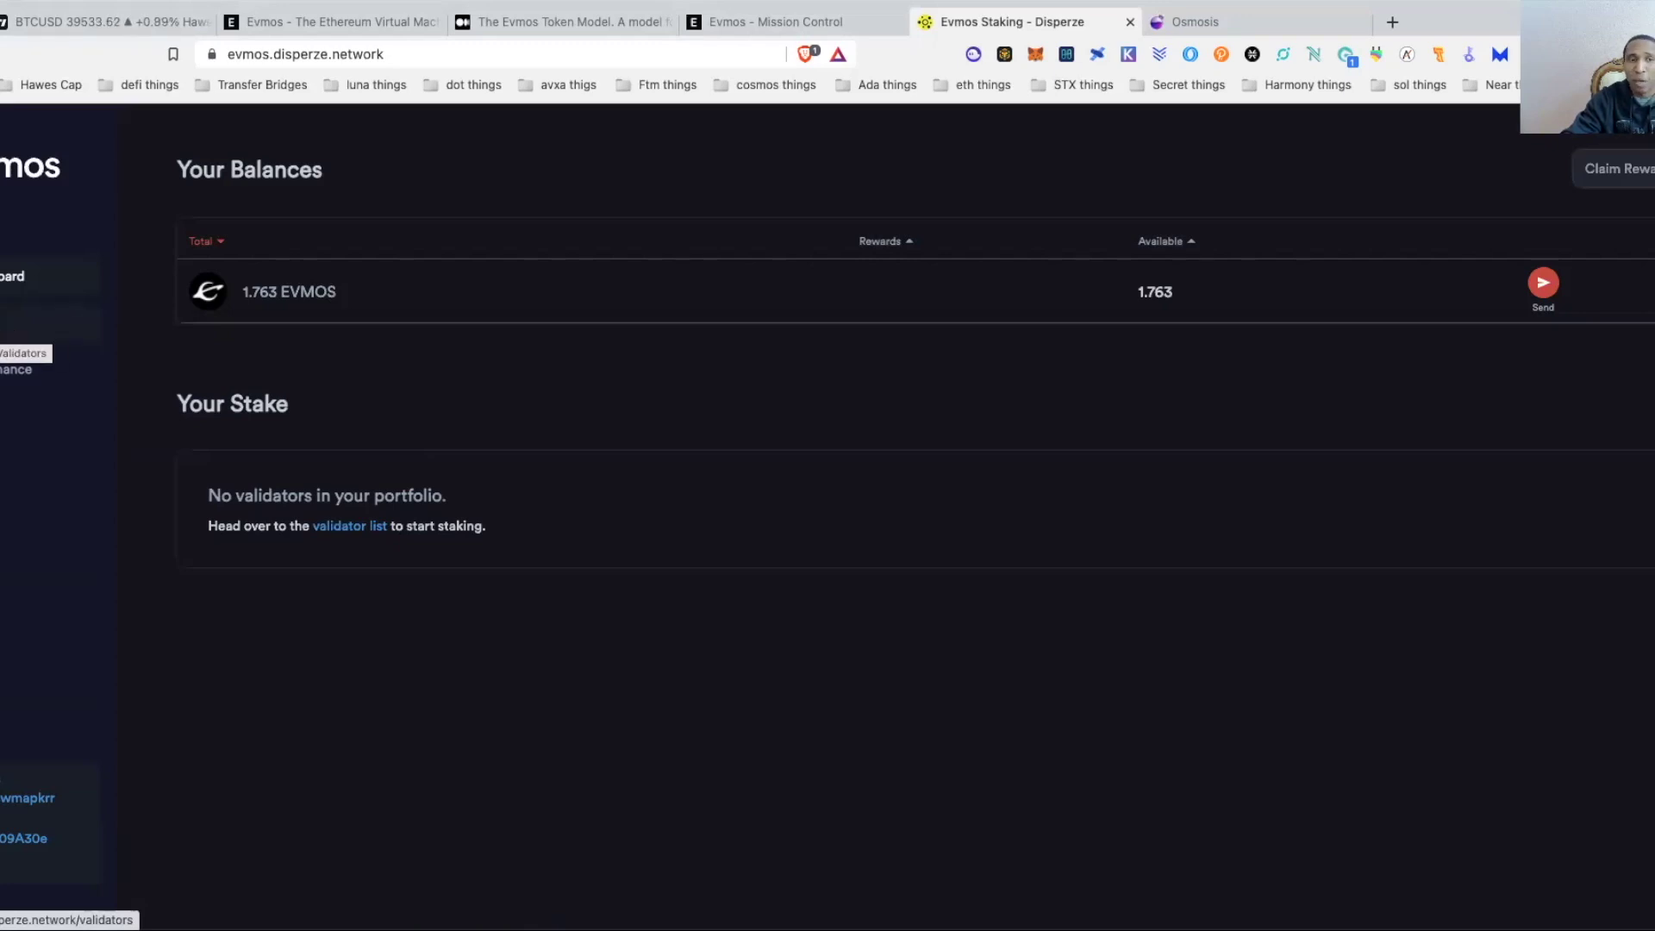
click(22, 326)
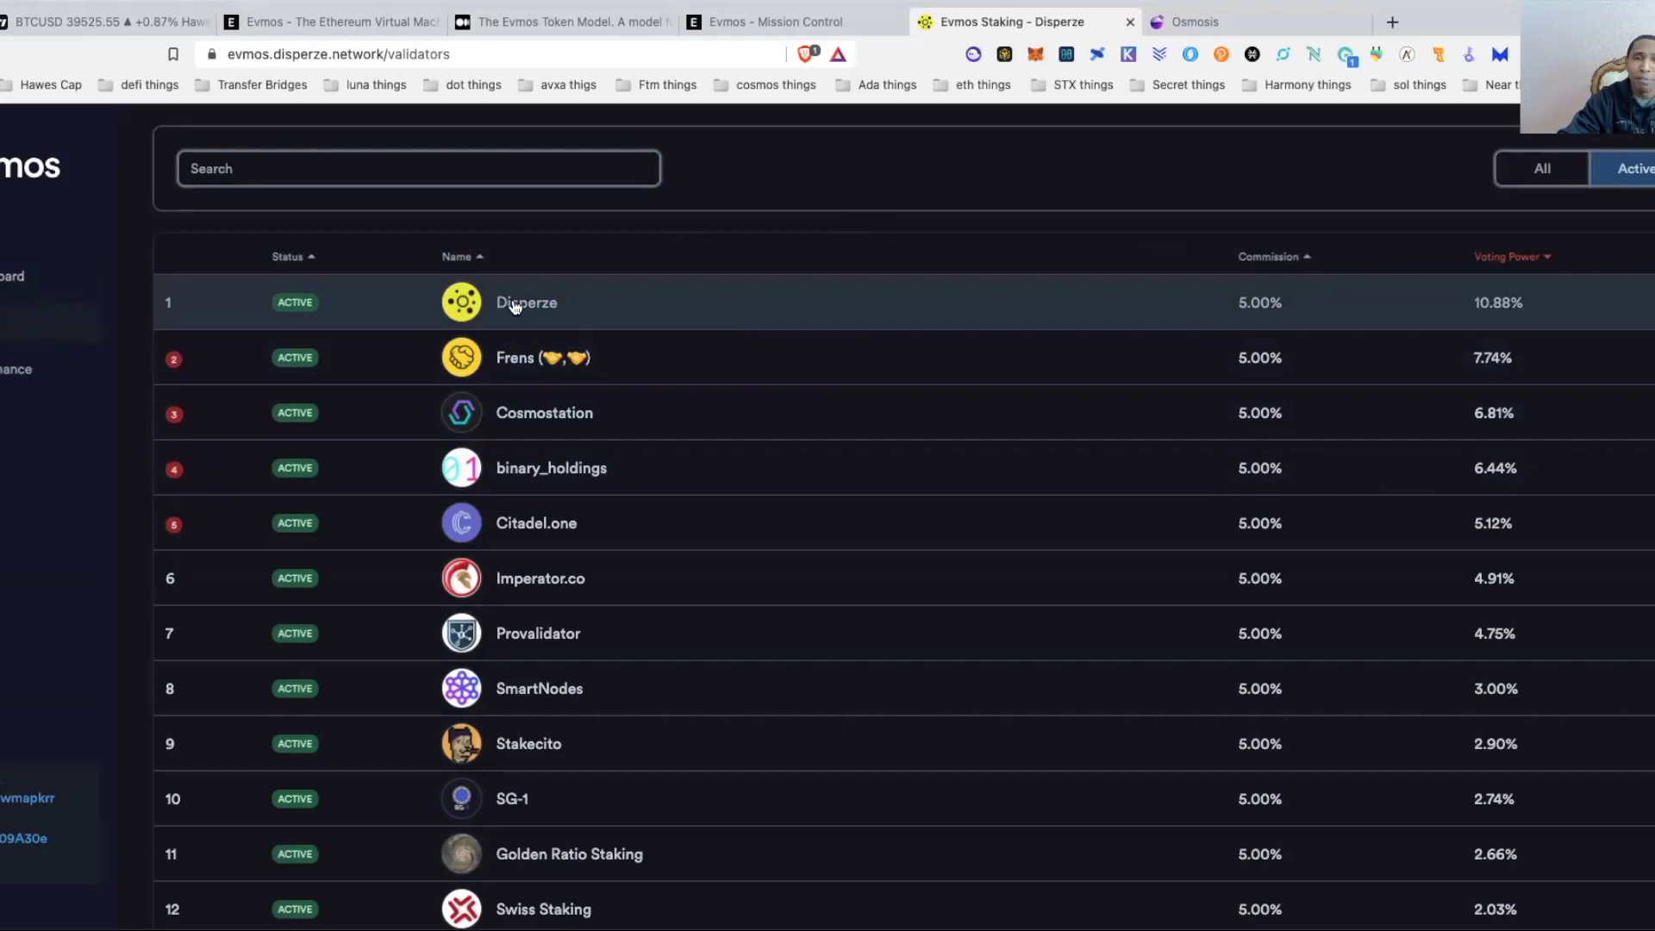
click(515, 307)
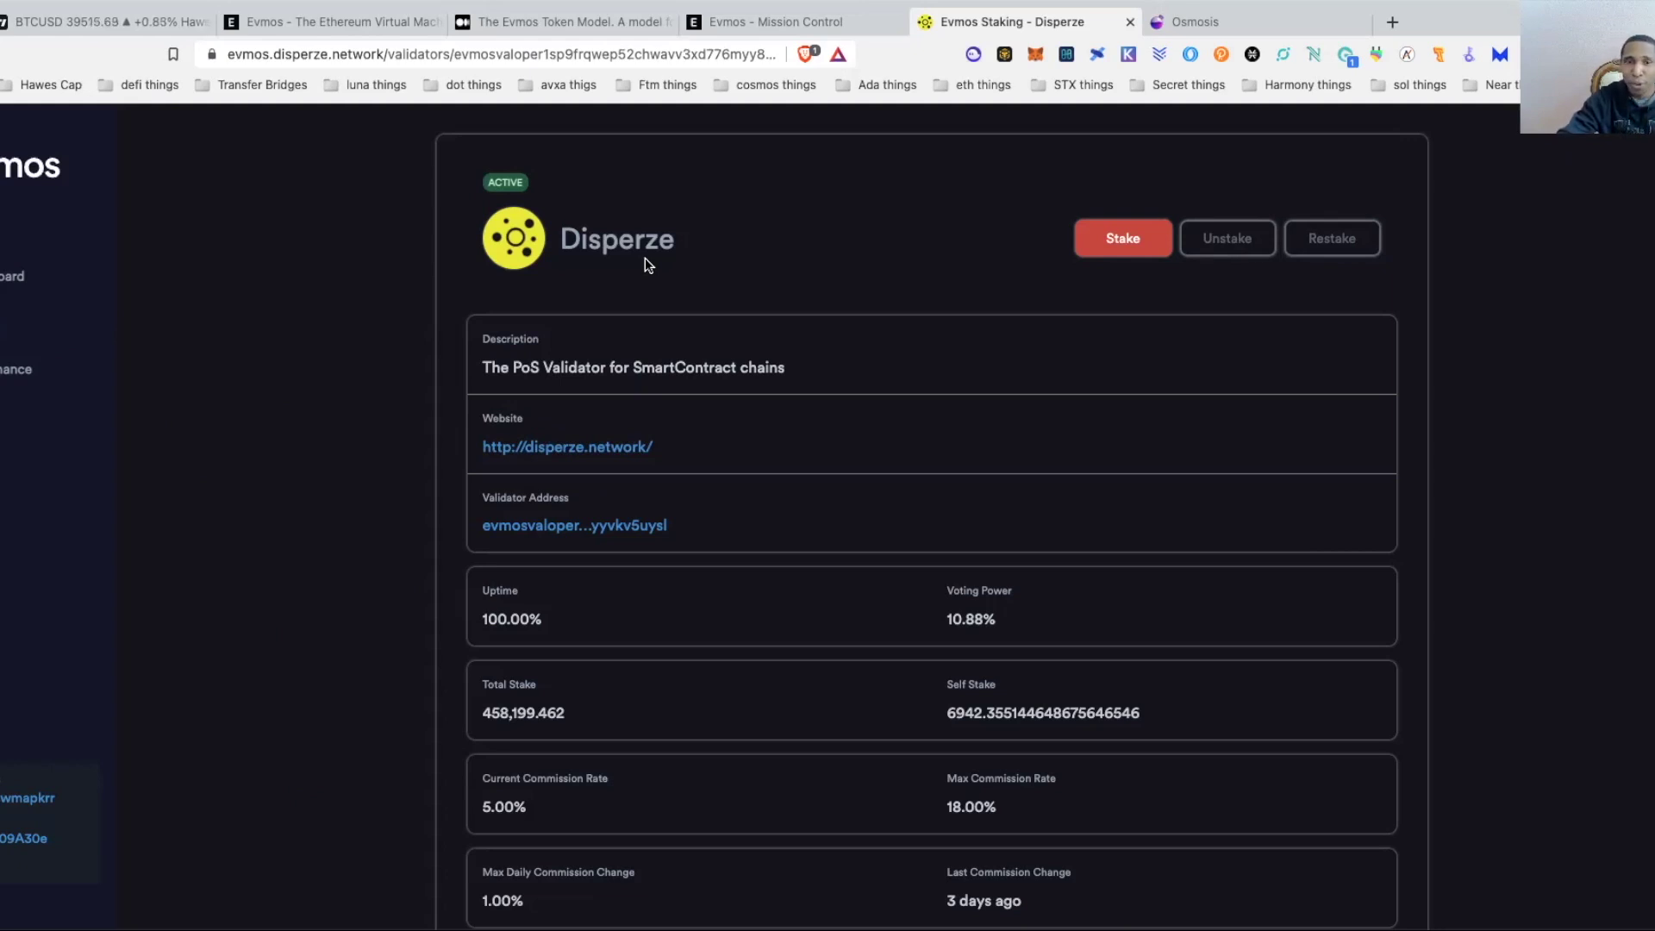
click(1119, 240)
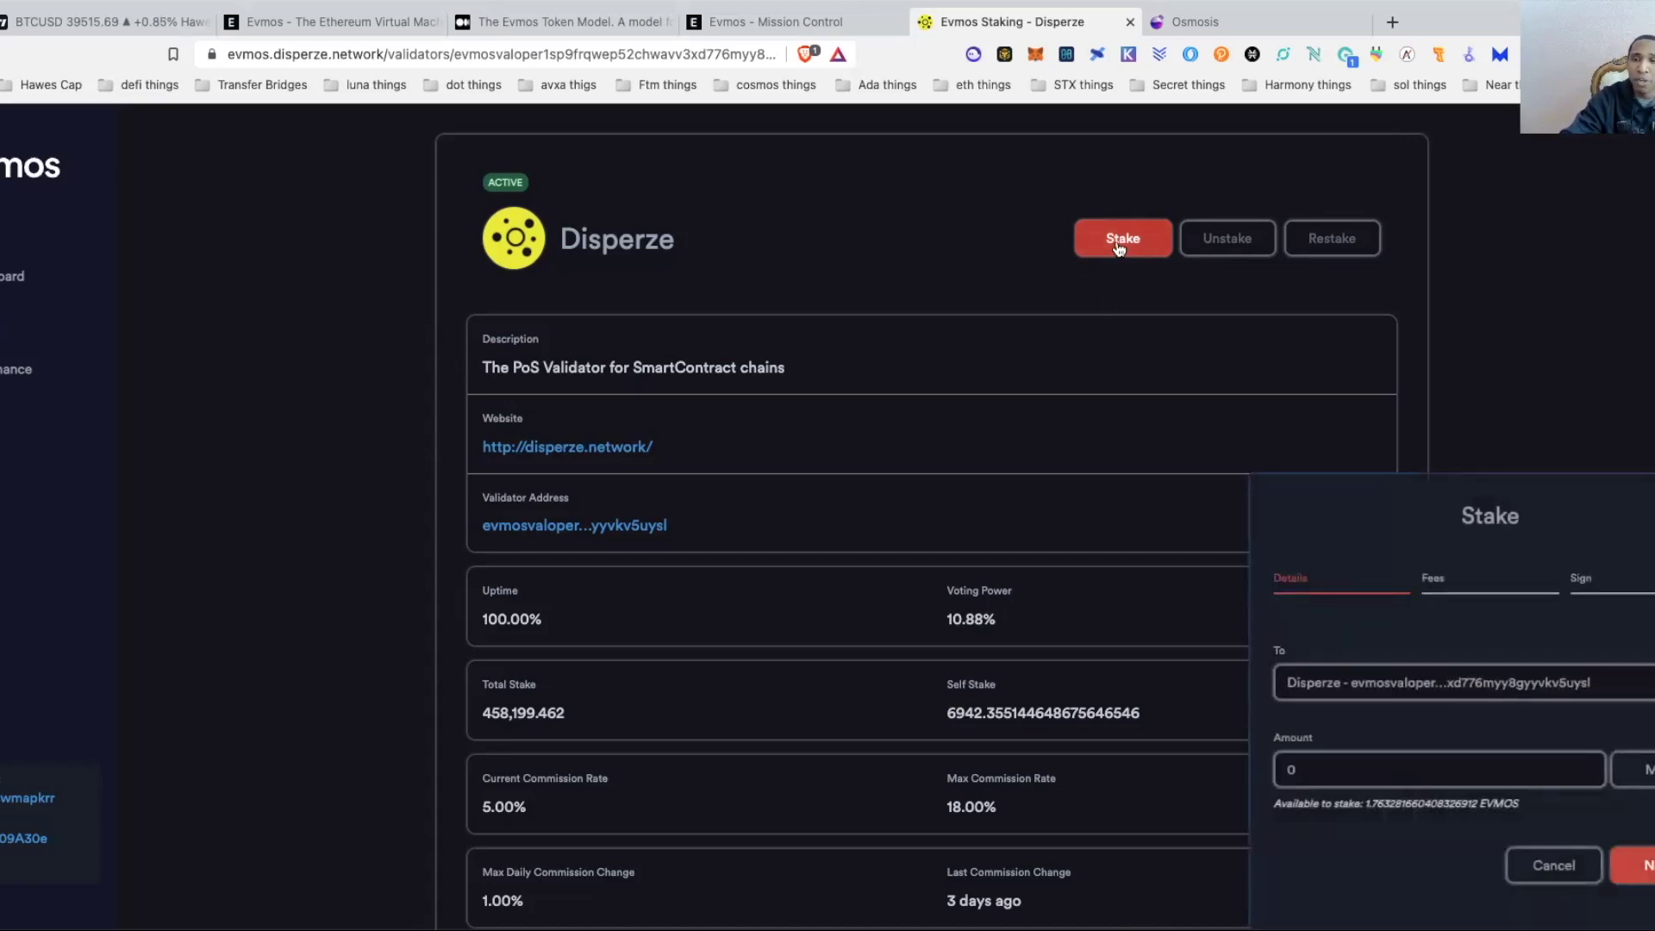
click(1332, 769)
text(0)
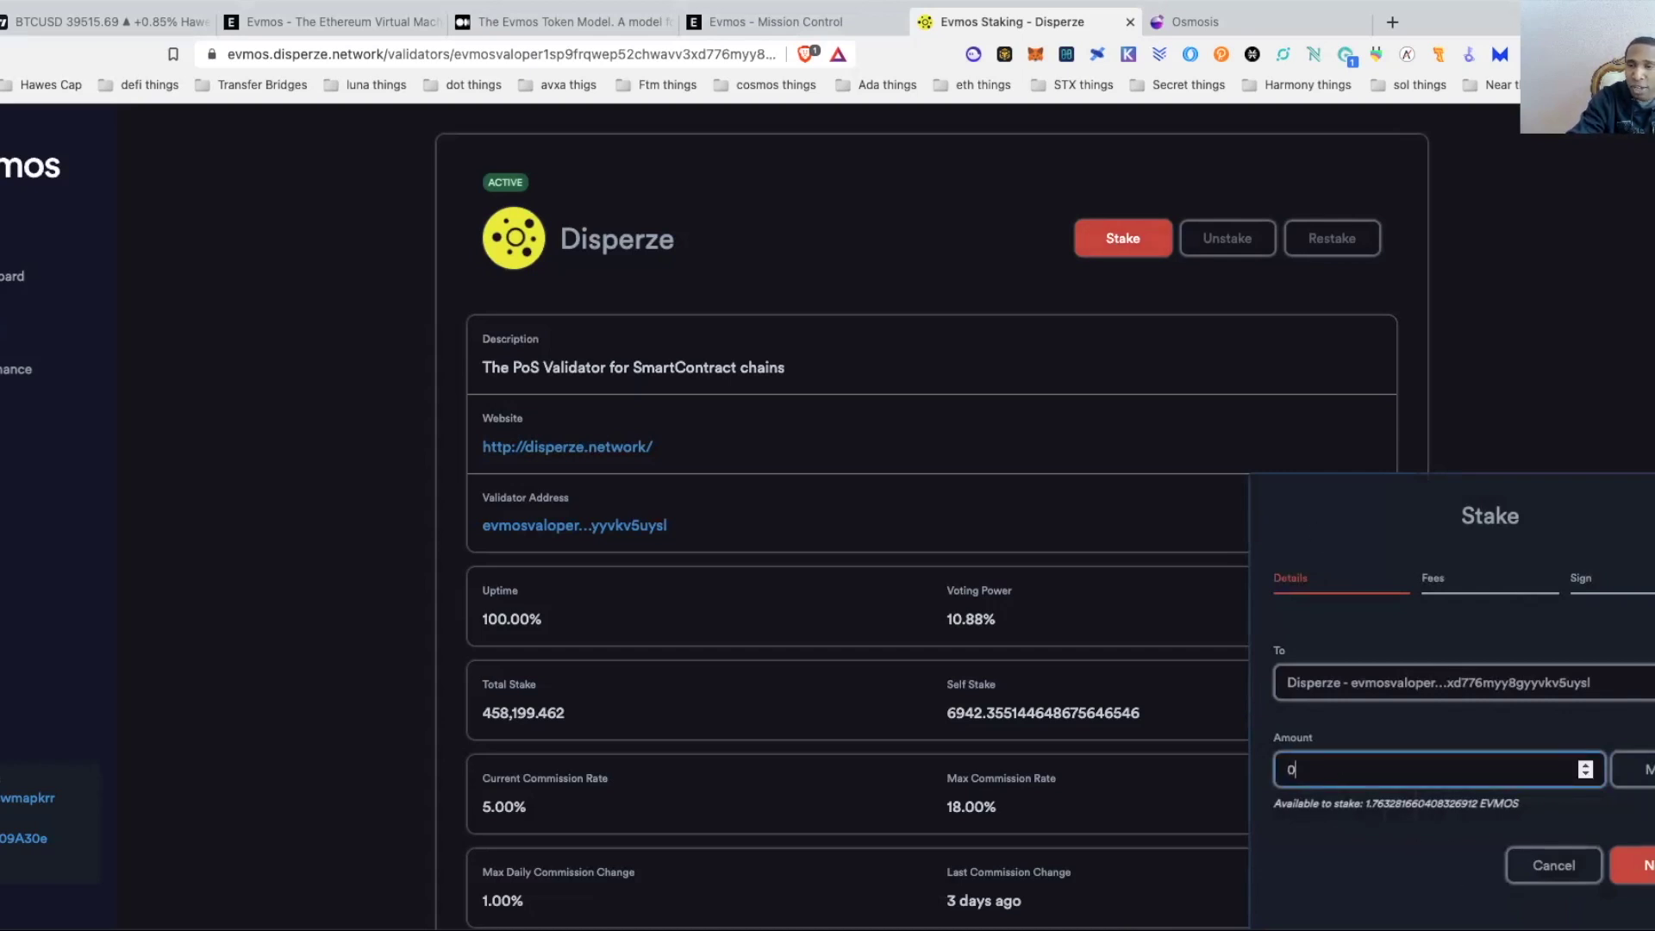
text(.)
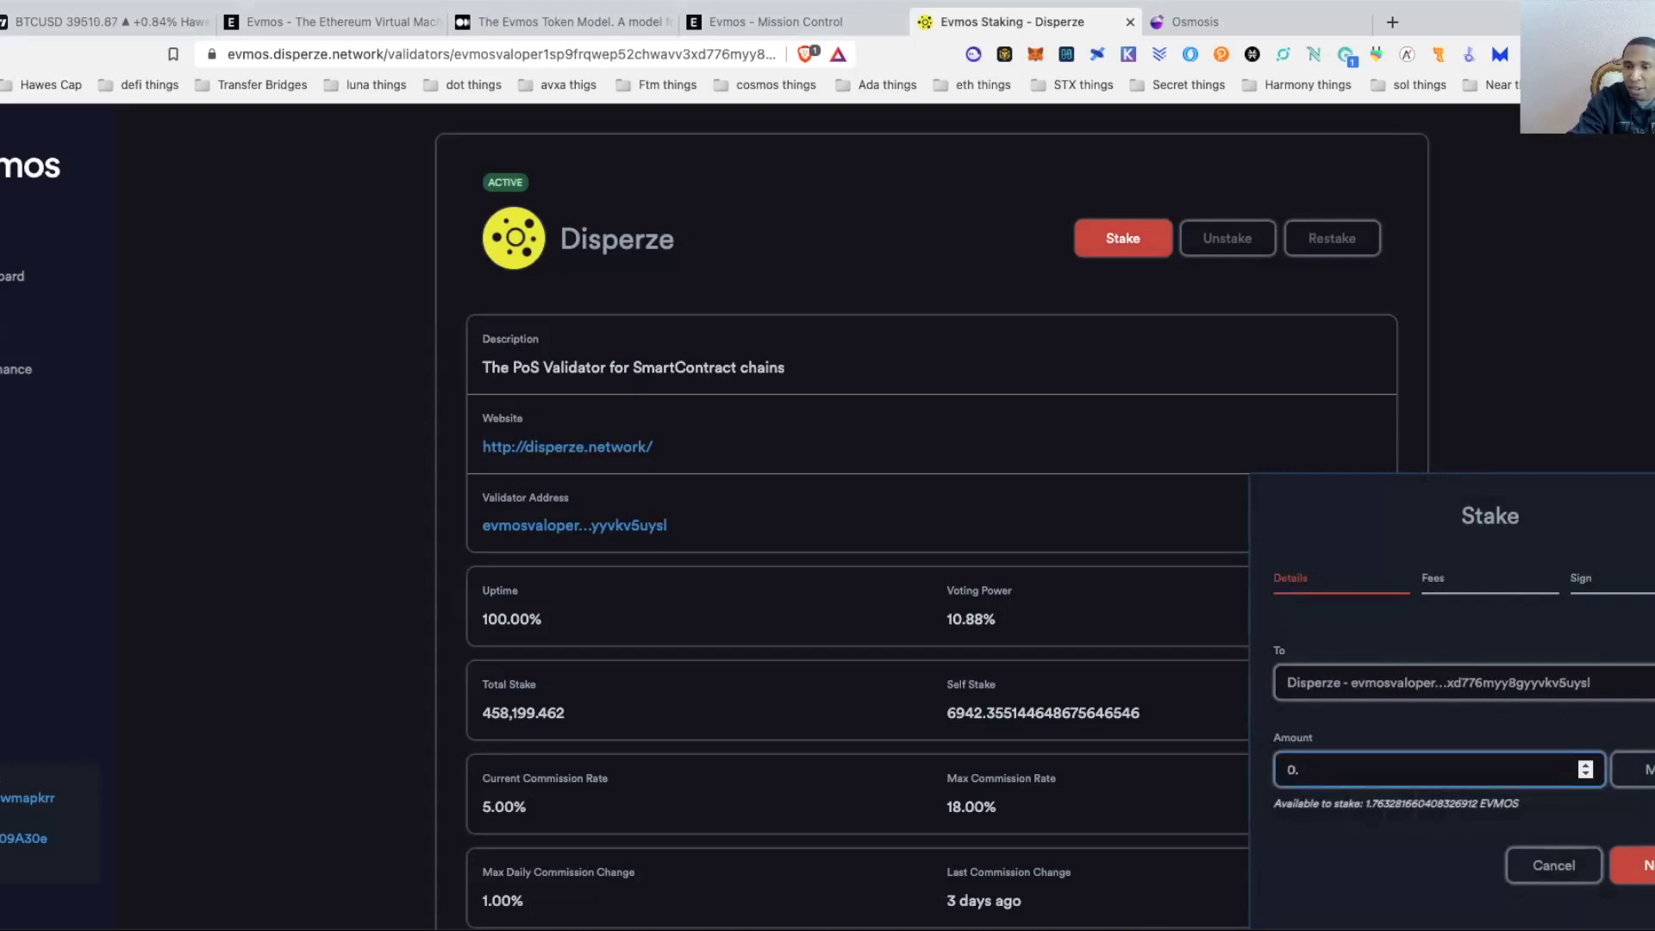
text(5)
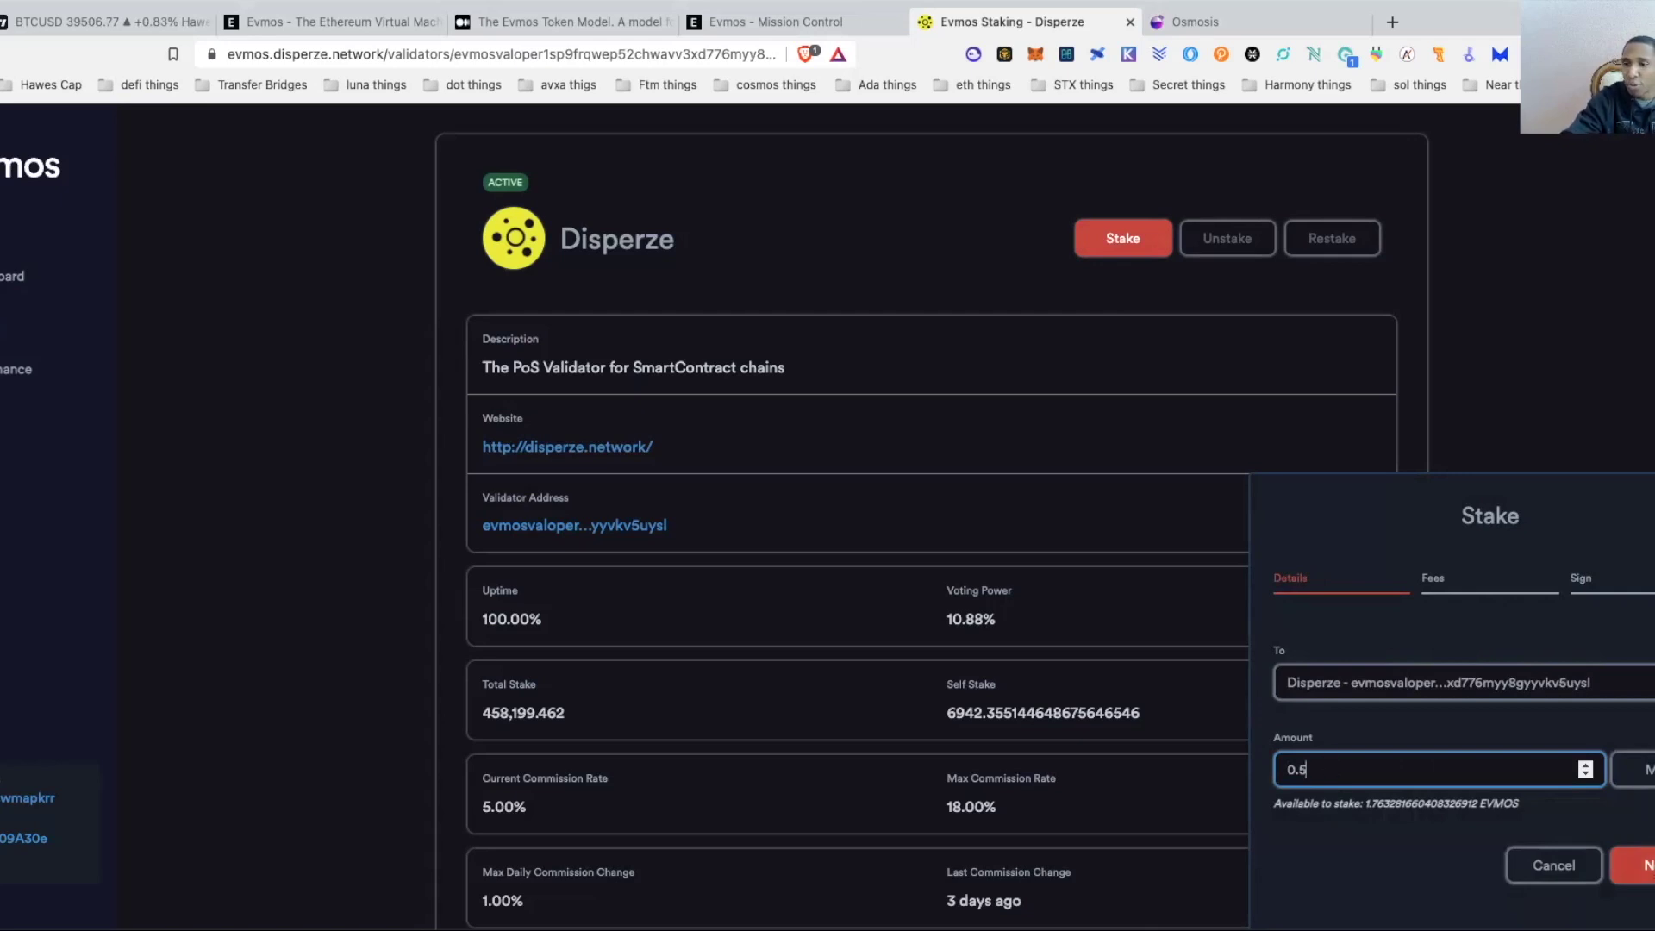
key(Return)
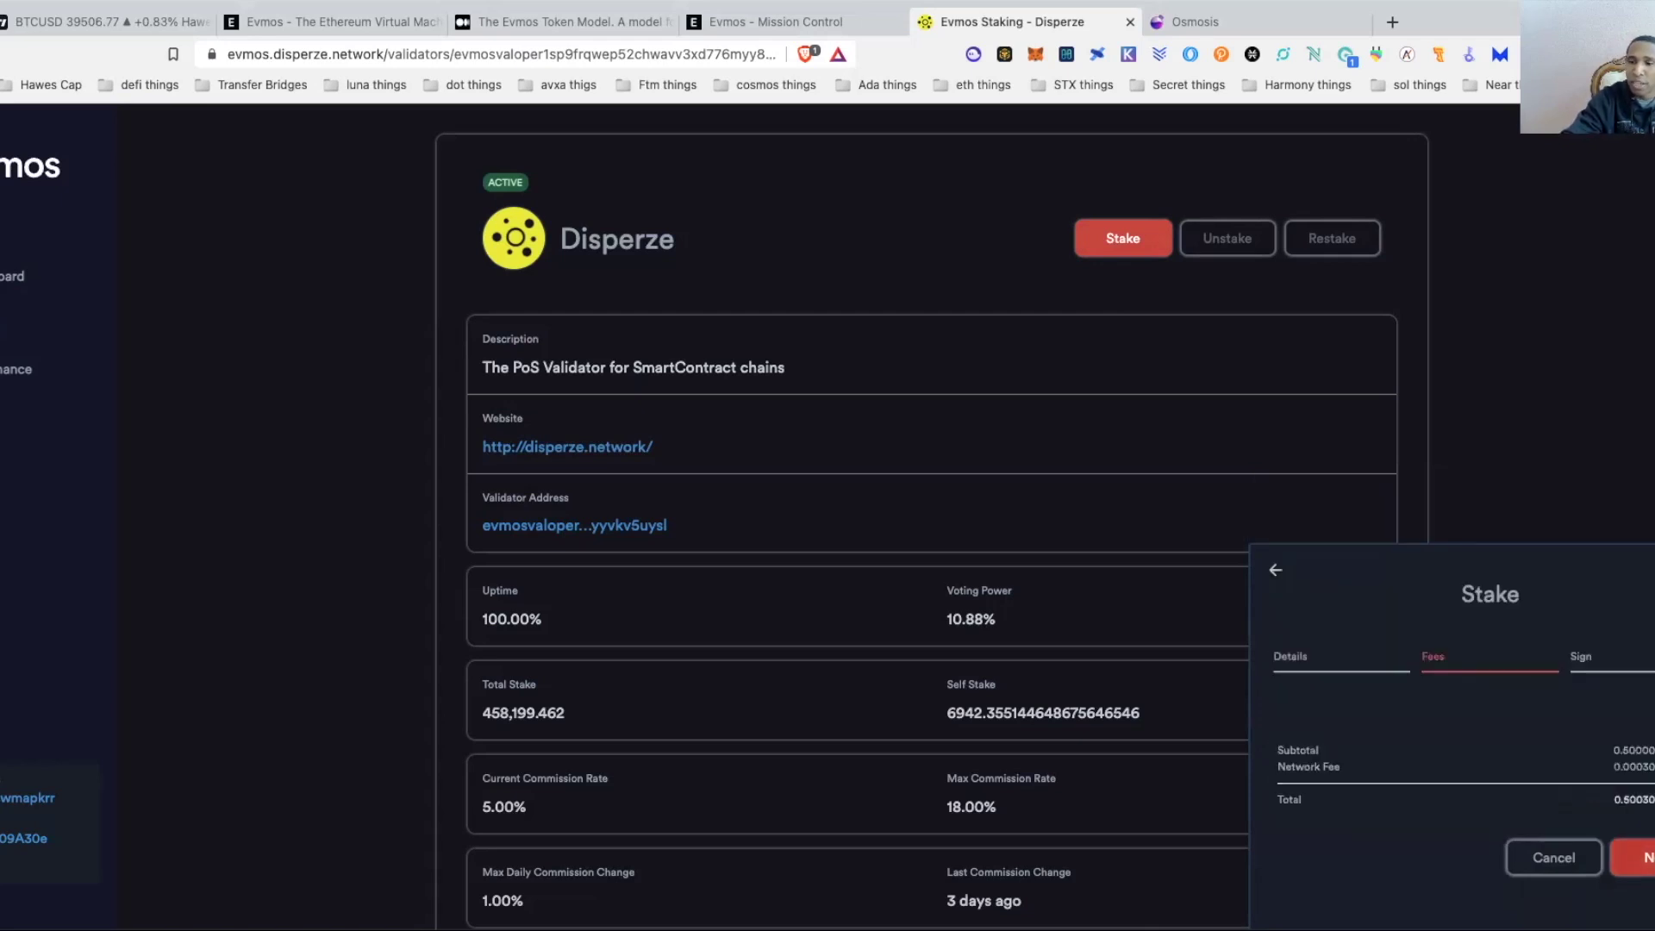
key(Return)
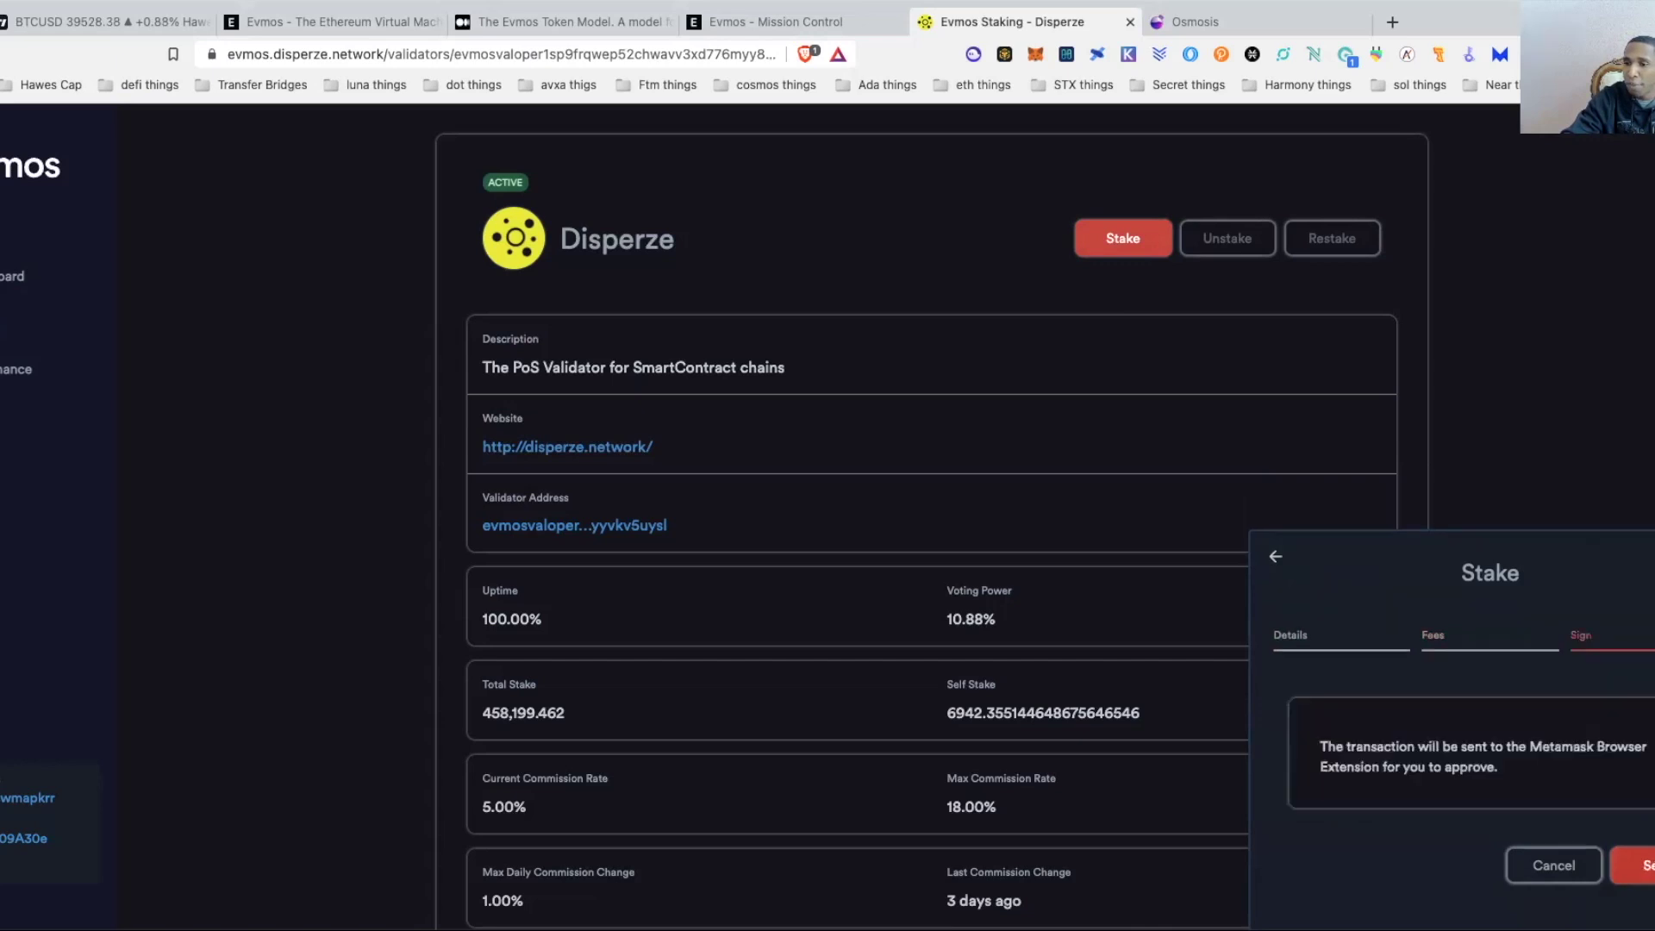
click(1642, 864)
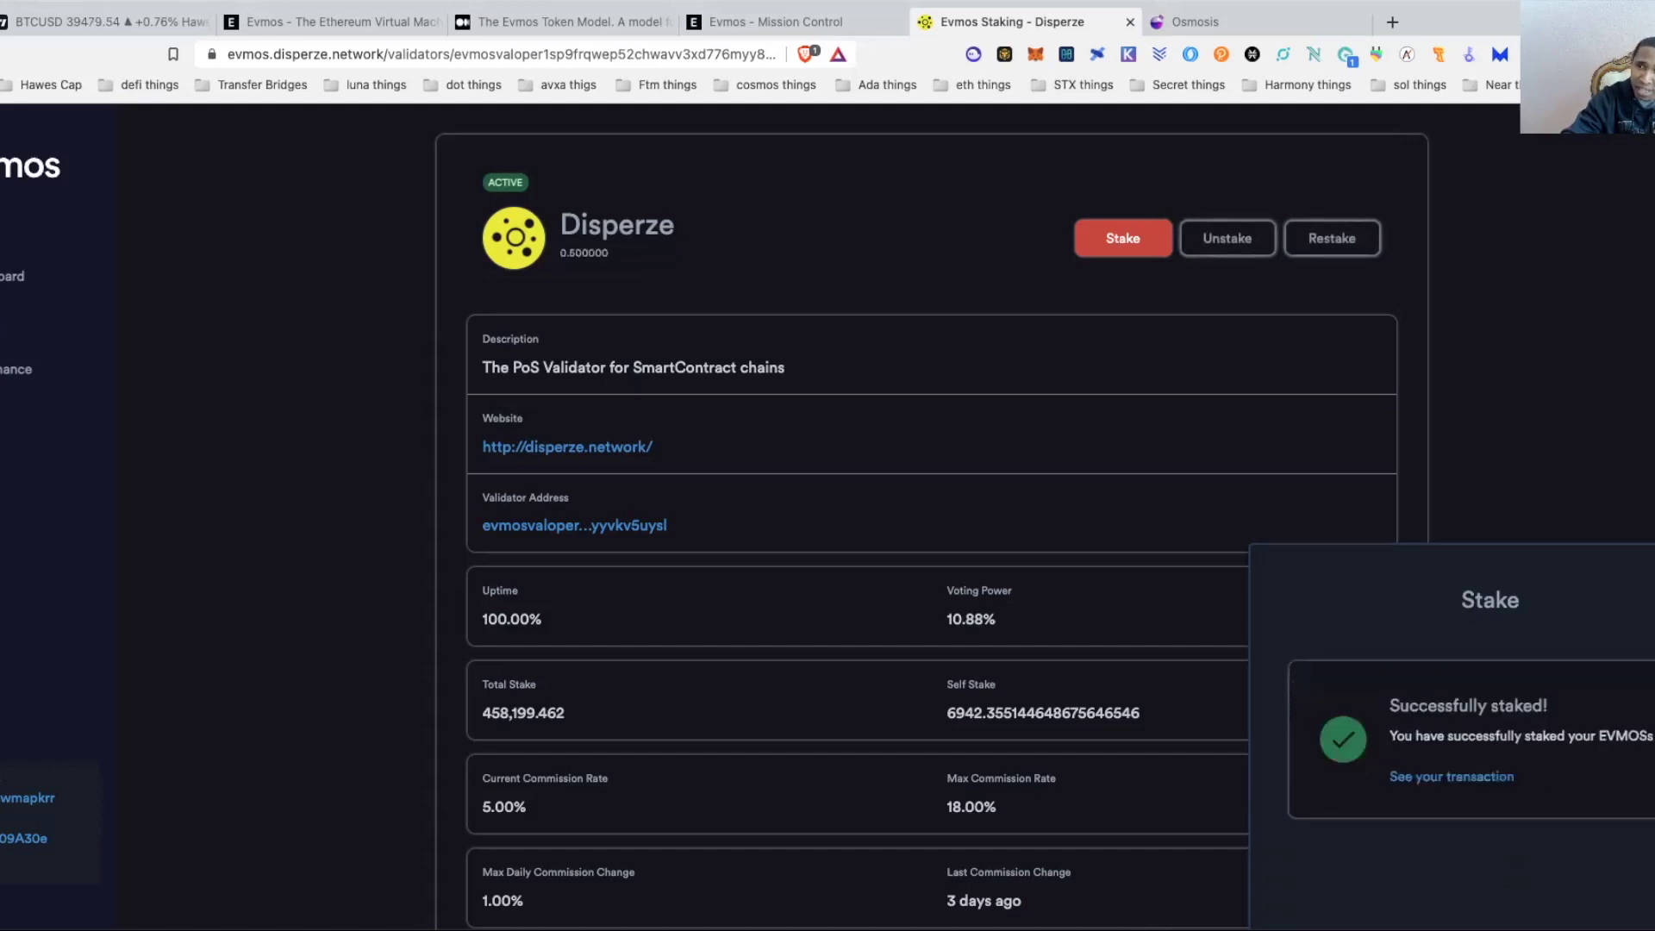
Dismiss the stake dialog and check the wallet's balances and stake on the dashboard.
click(1406, 417)
scroll(1405, 416, down, 1)
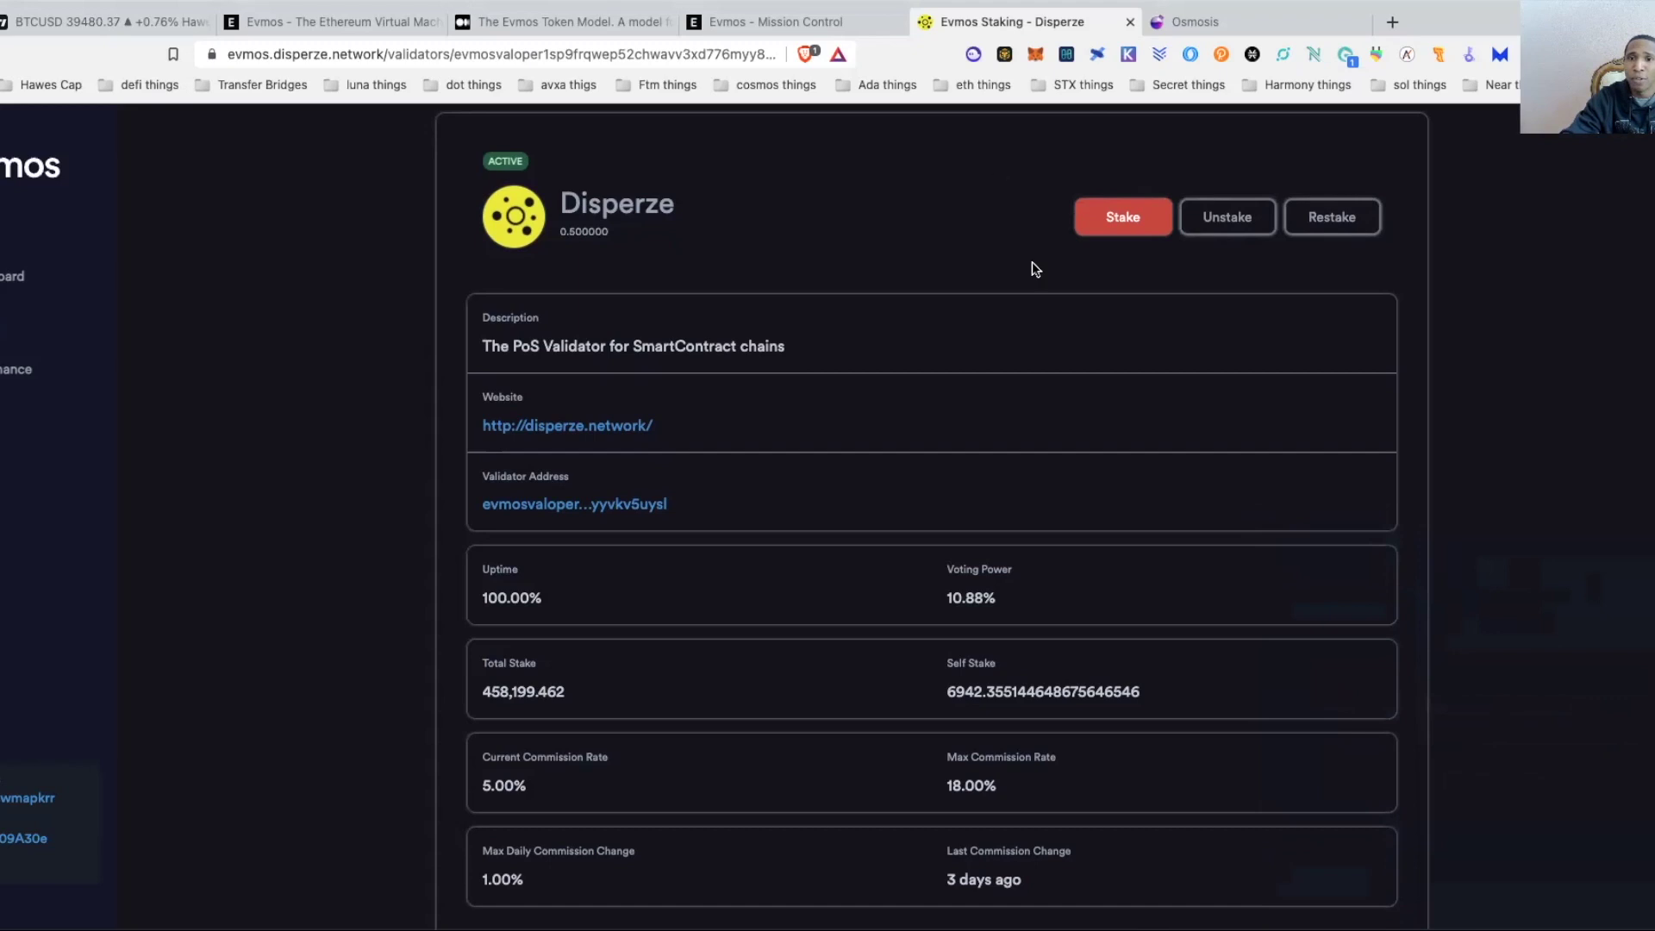
click(13, 276)
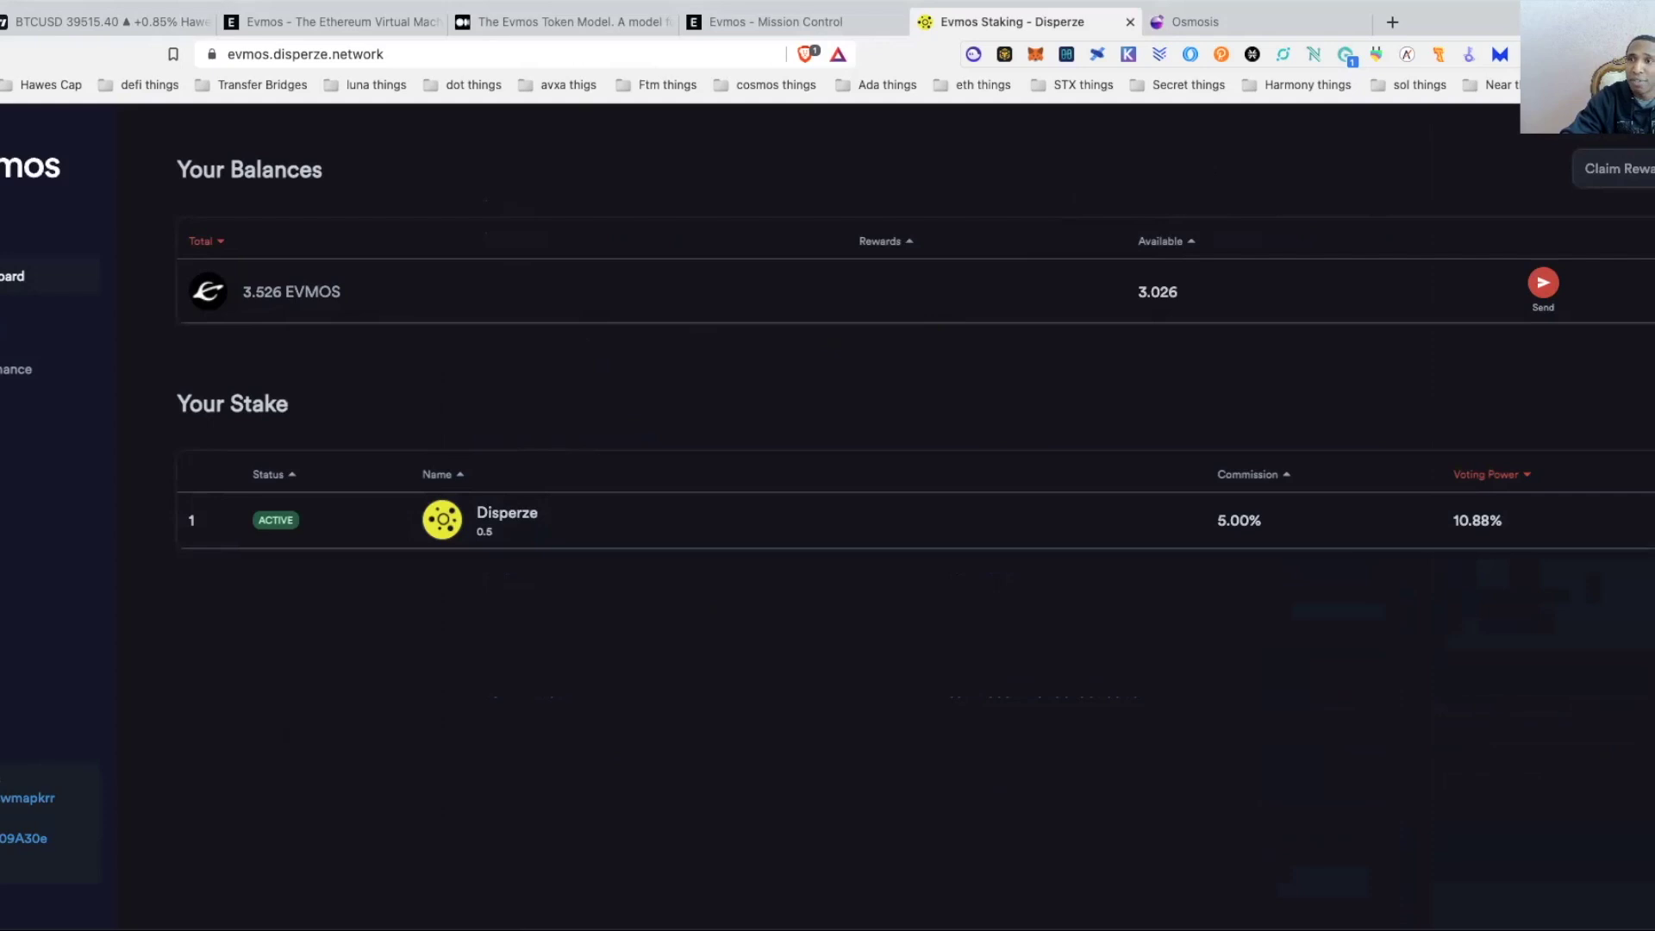
Sign out of the staking site's Metamask session and connect the Keplr Browser Extension wallet instead.
click(5, 892)
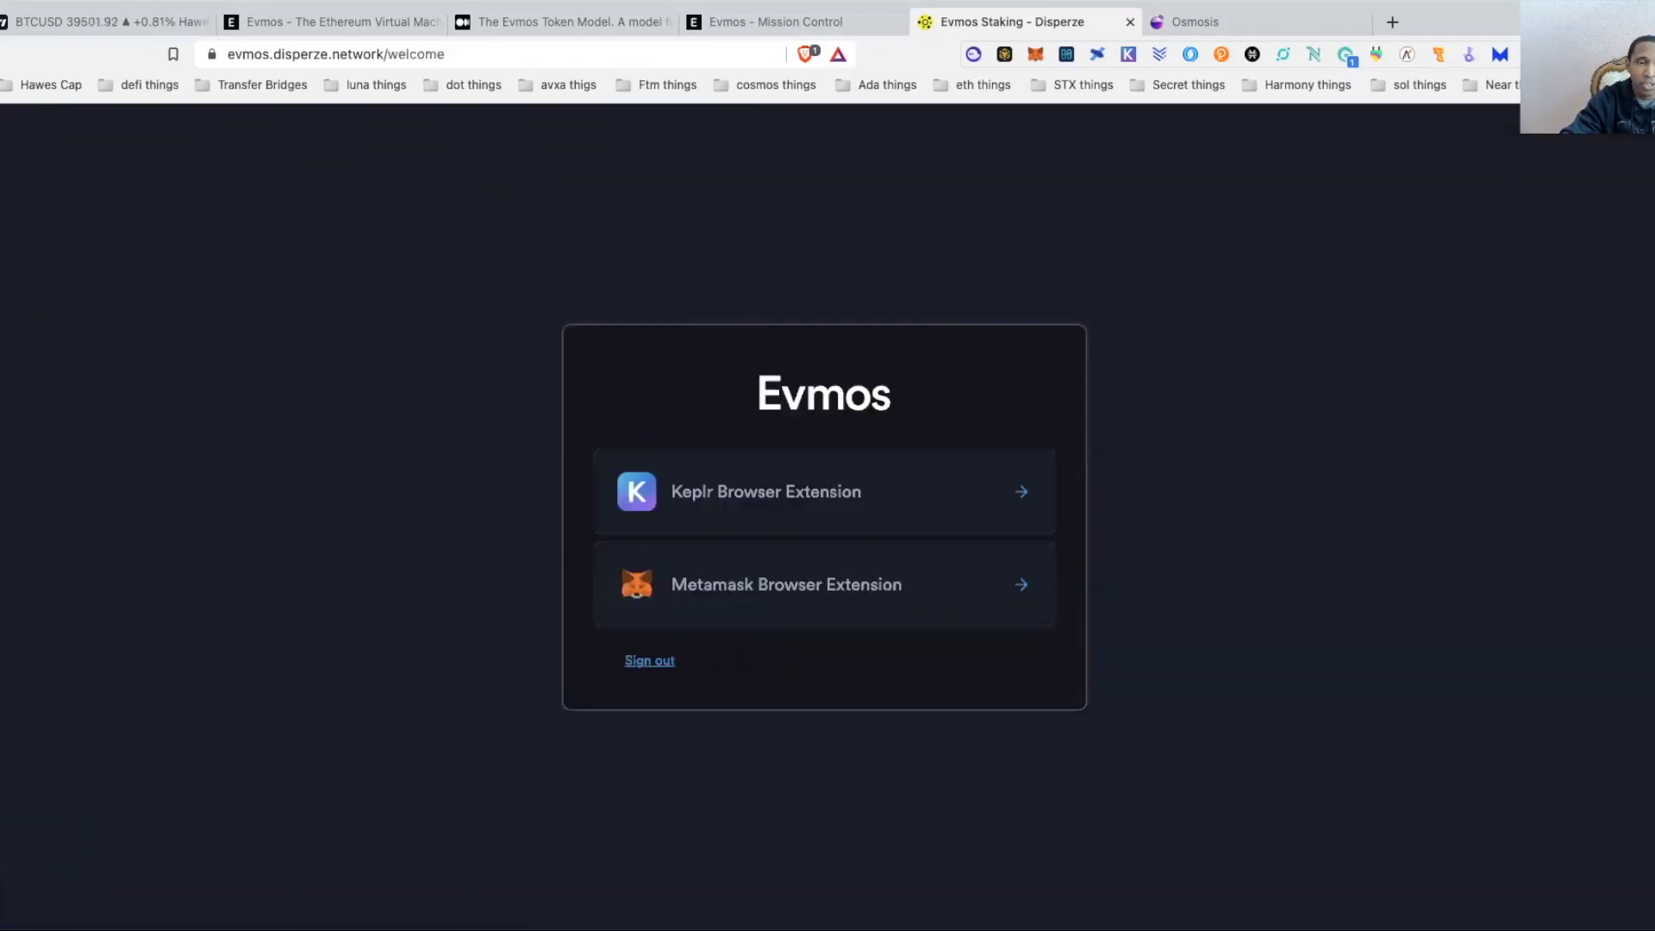
click(643, 662)
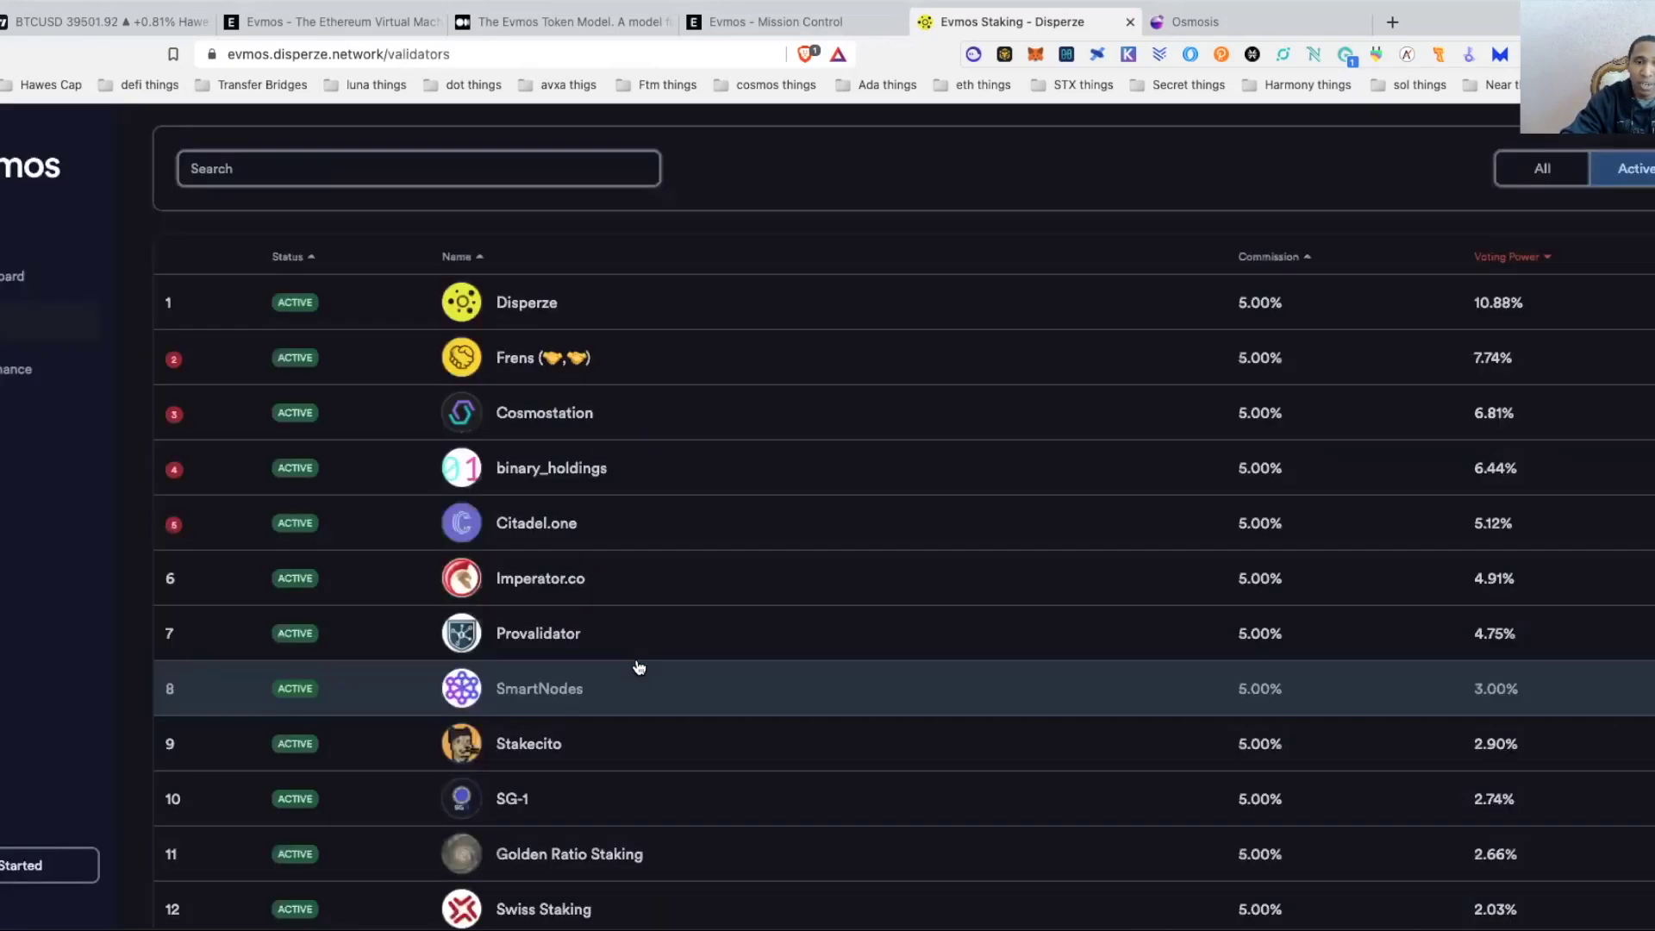
click(1129, 55)
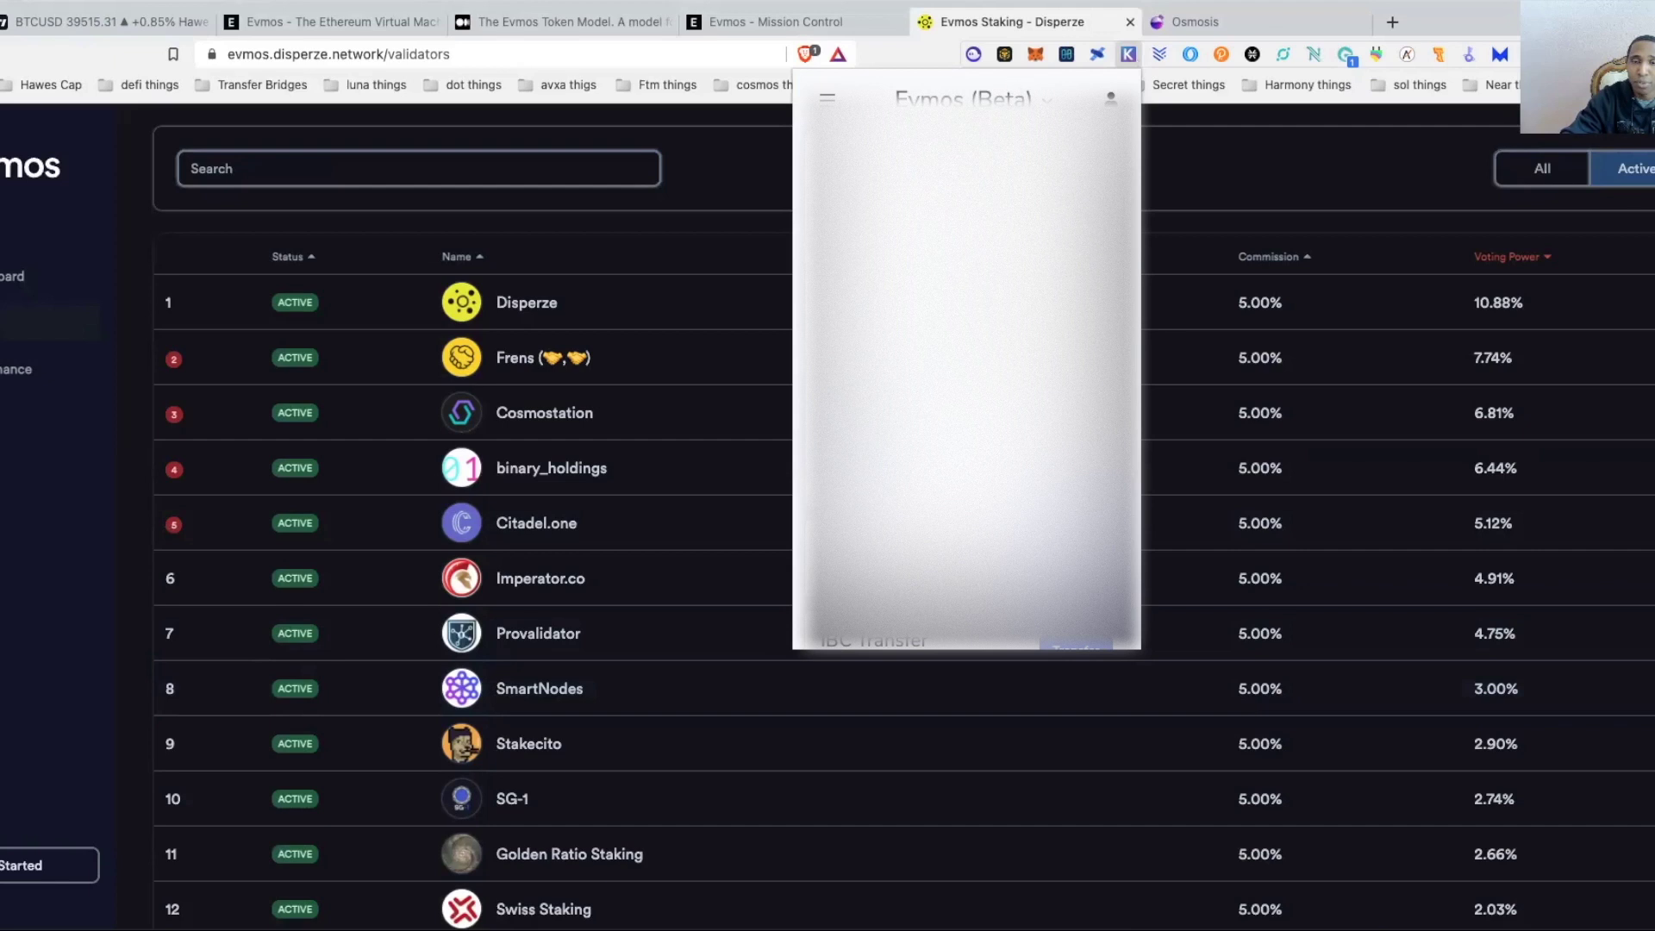
click(1207, 120)
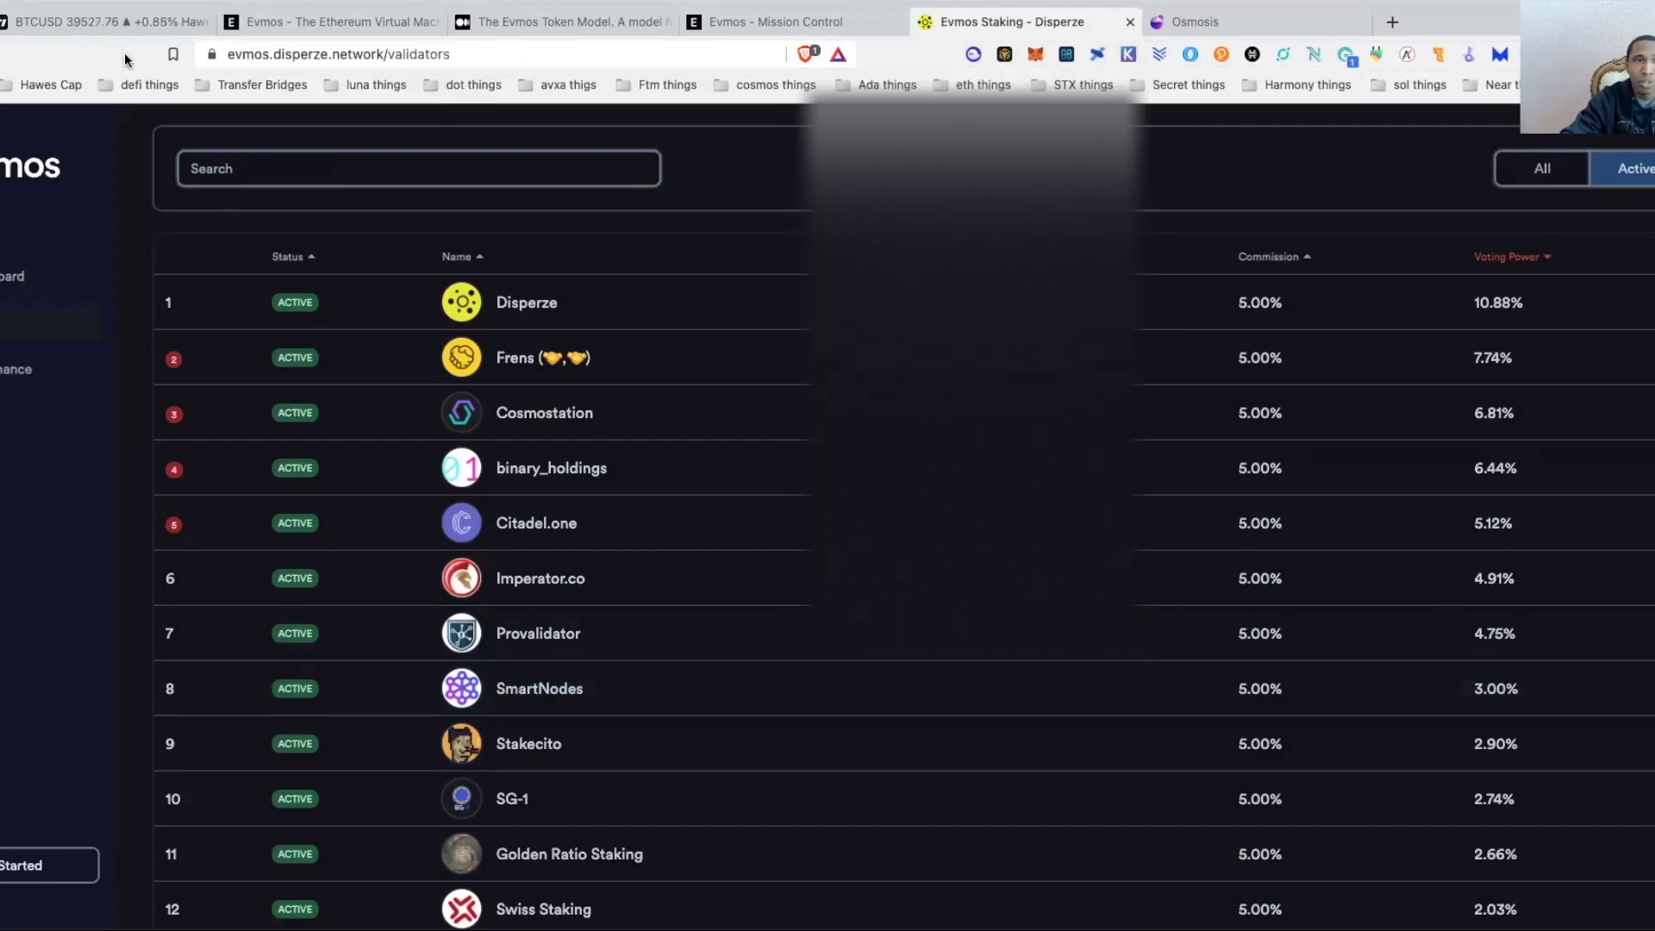
click(13, 866)
click(868, 497)
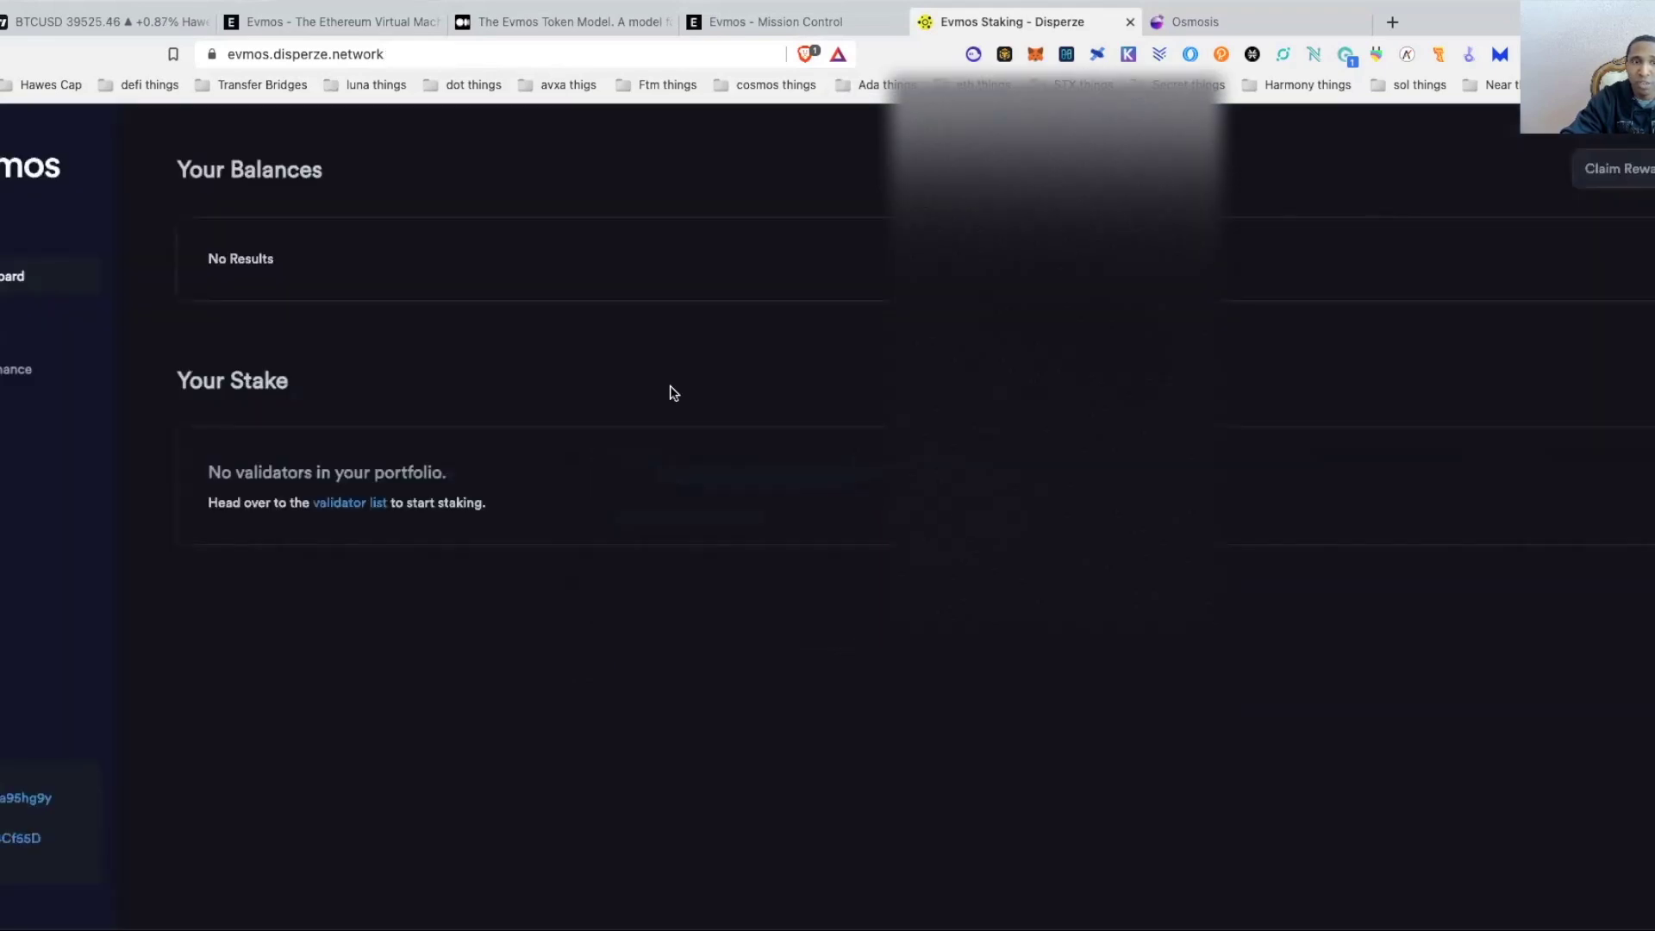
Switch to Evmos Mission Control, disconnect the Metamask wallet and connect the Keplr wallet.
click(303, 21)
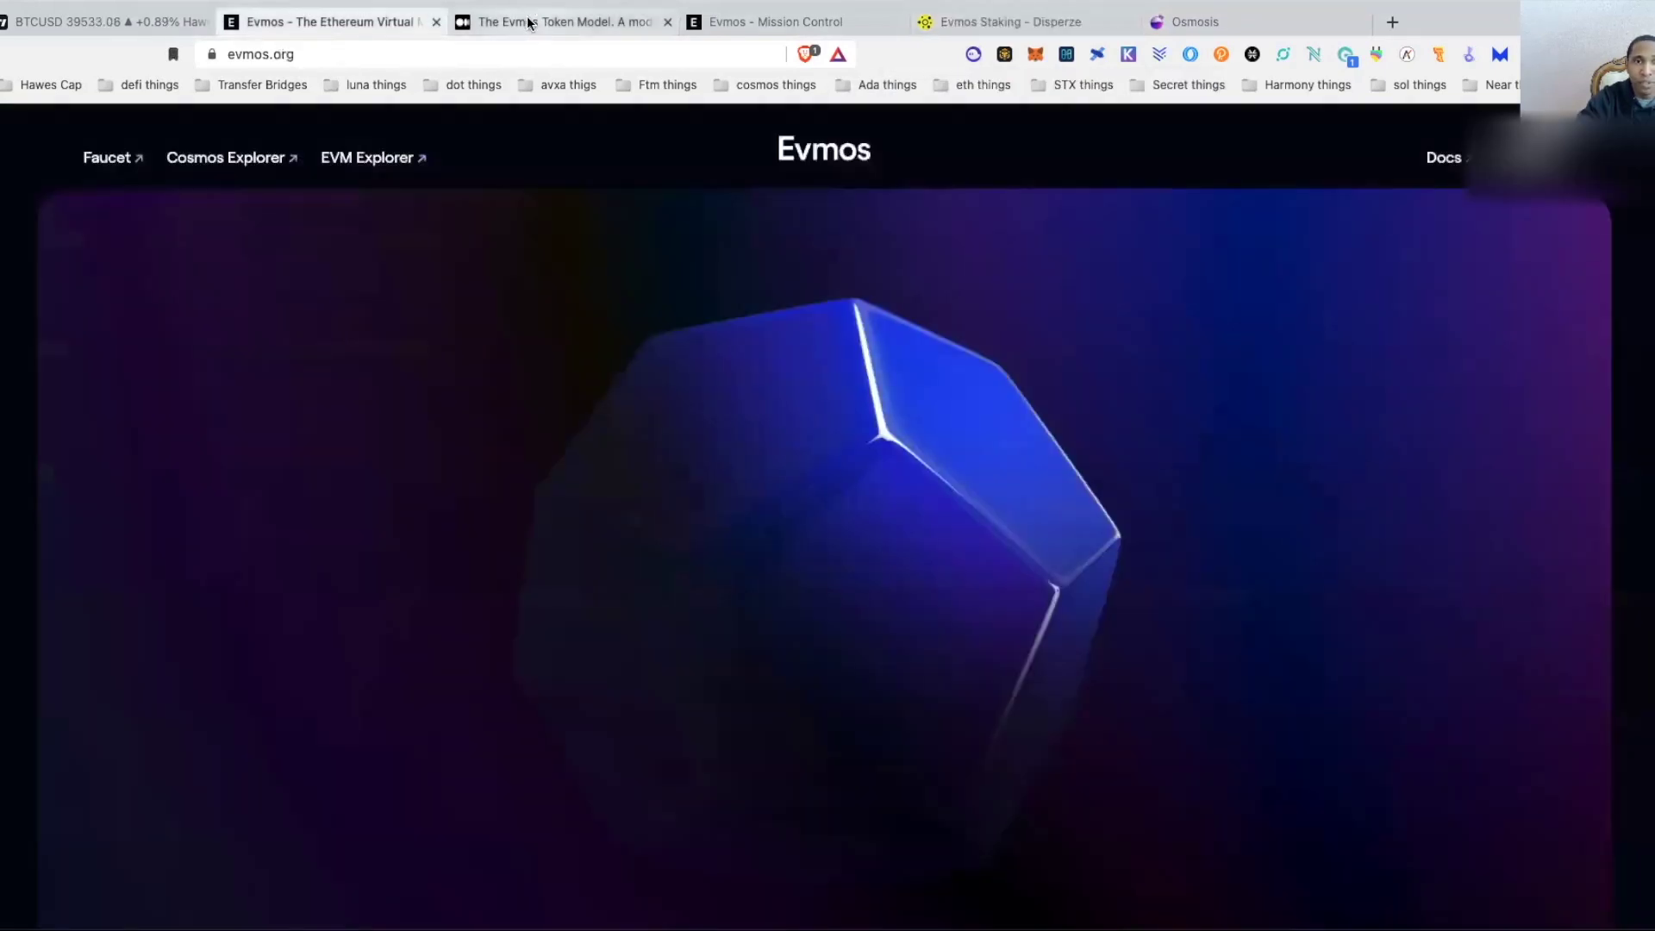
click(534, 21)
click(794, 24)
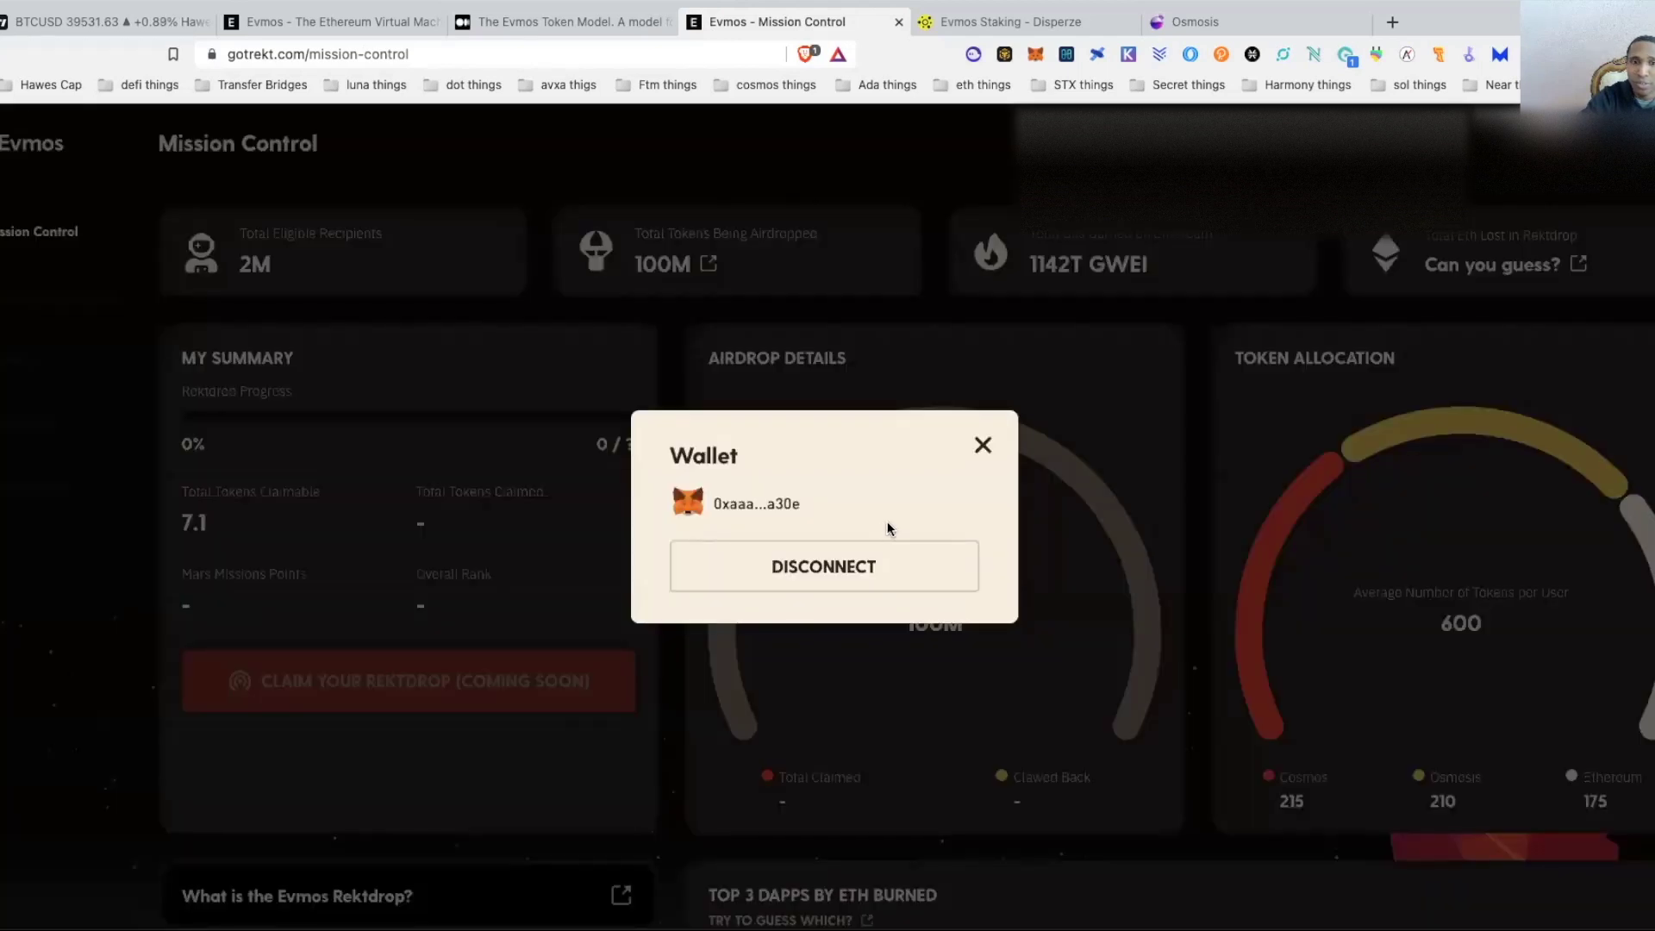
click(888, 560)
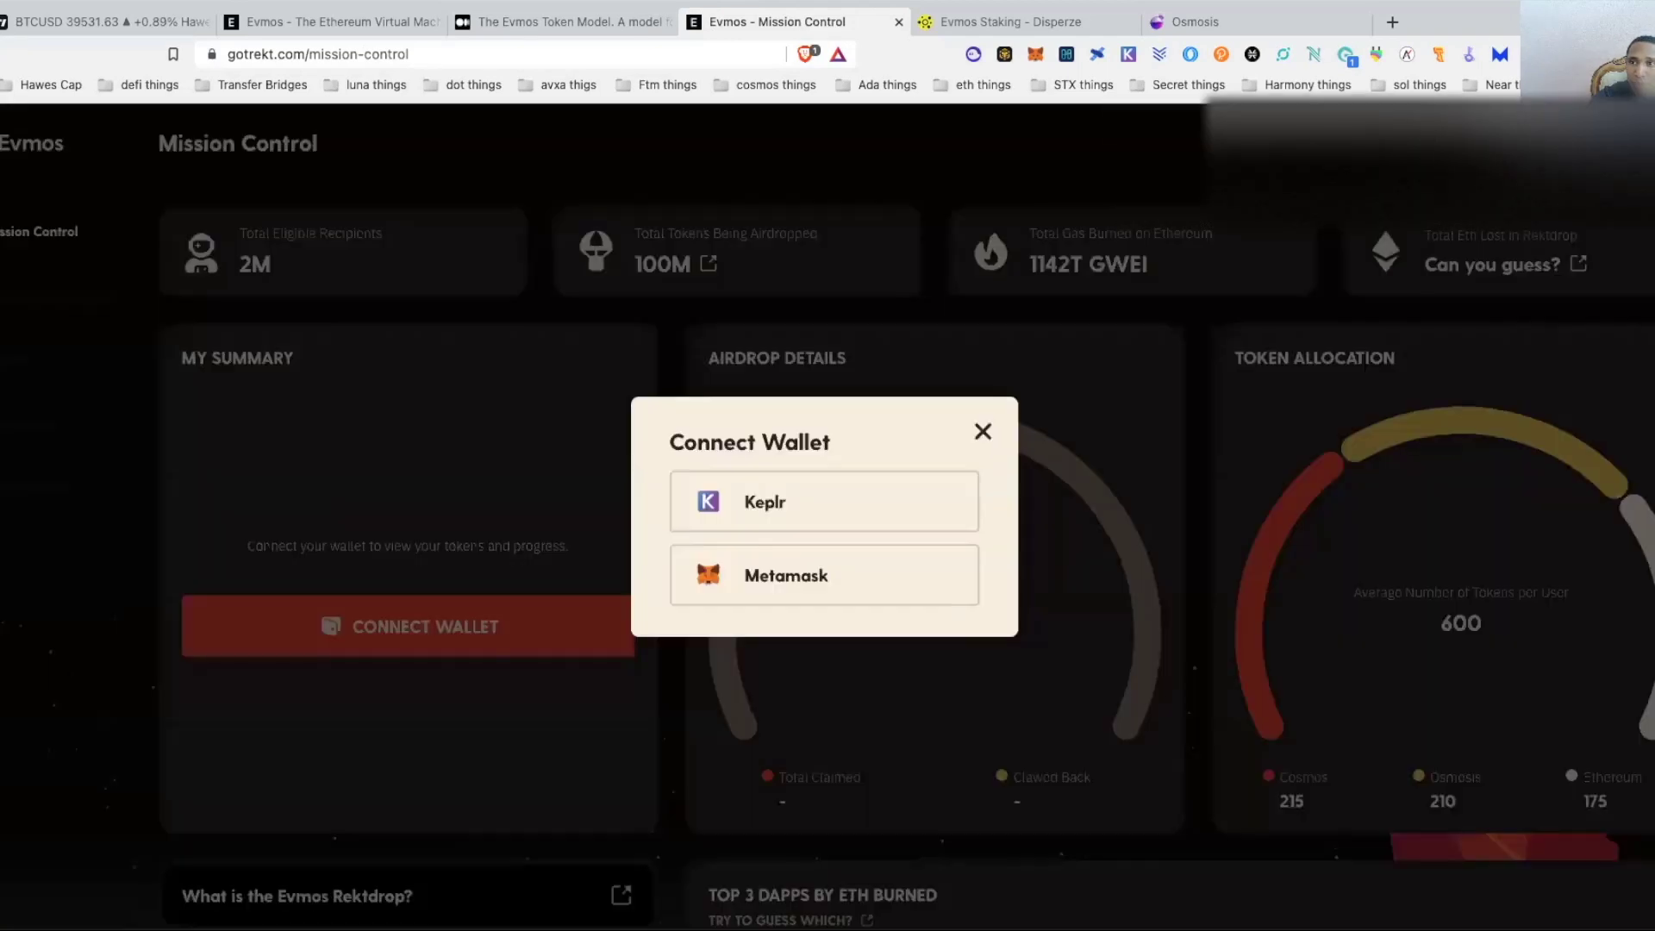
click(816, 509)
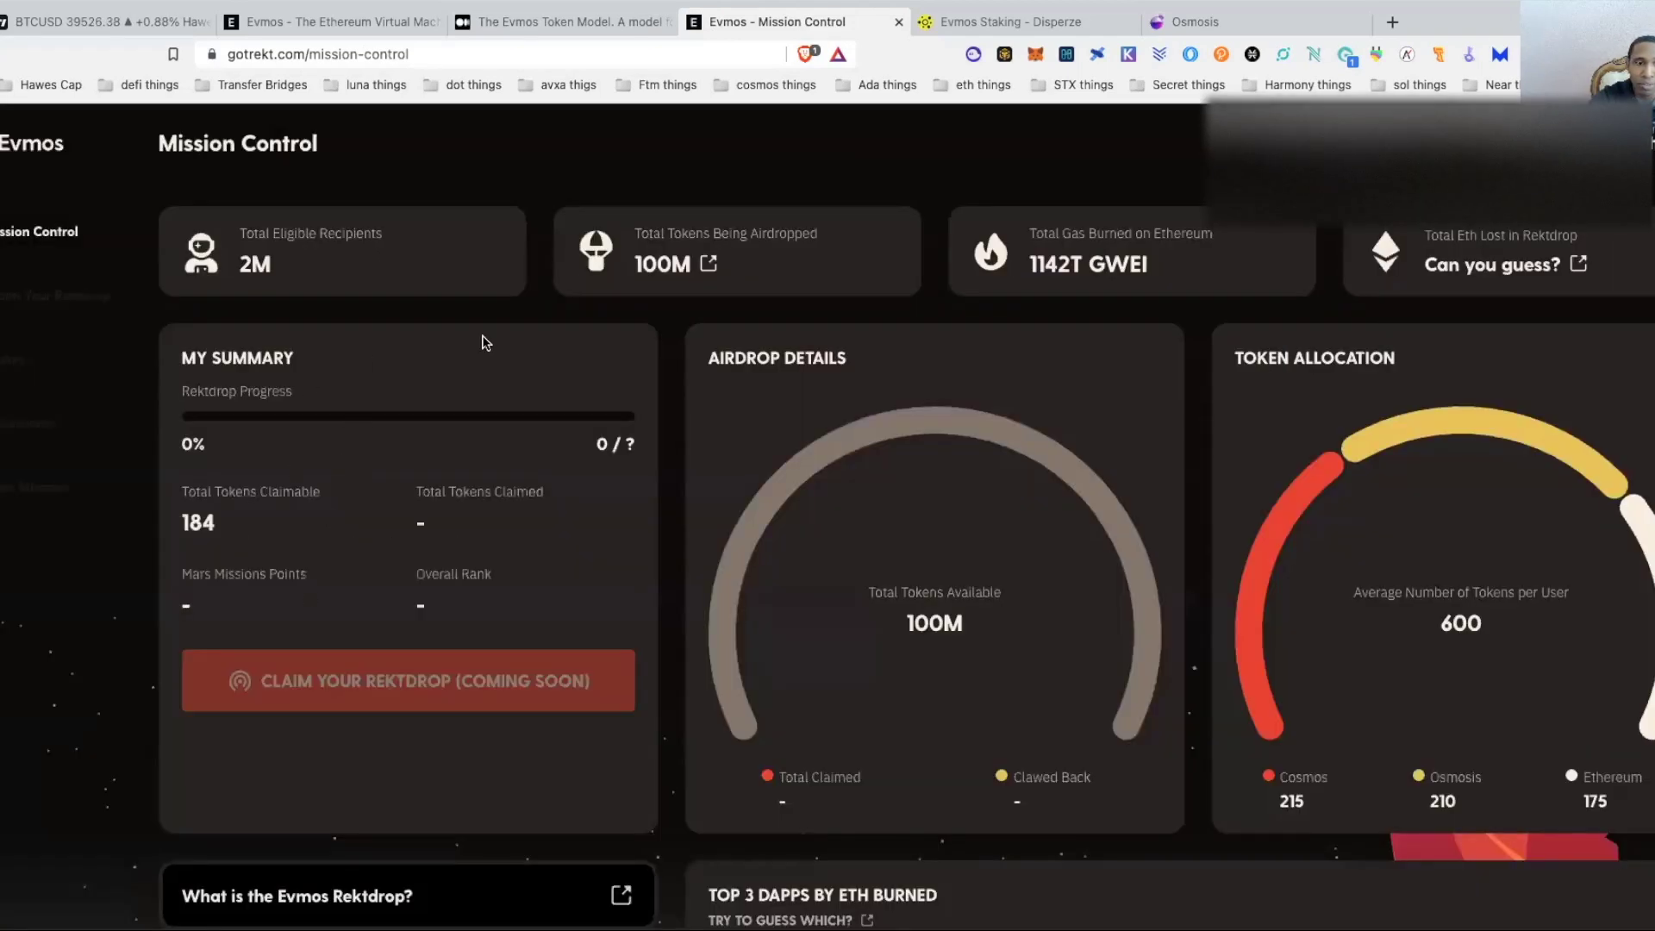
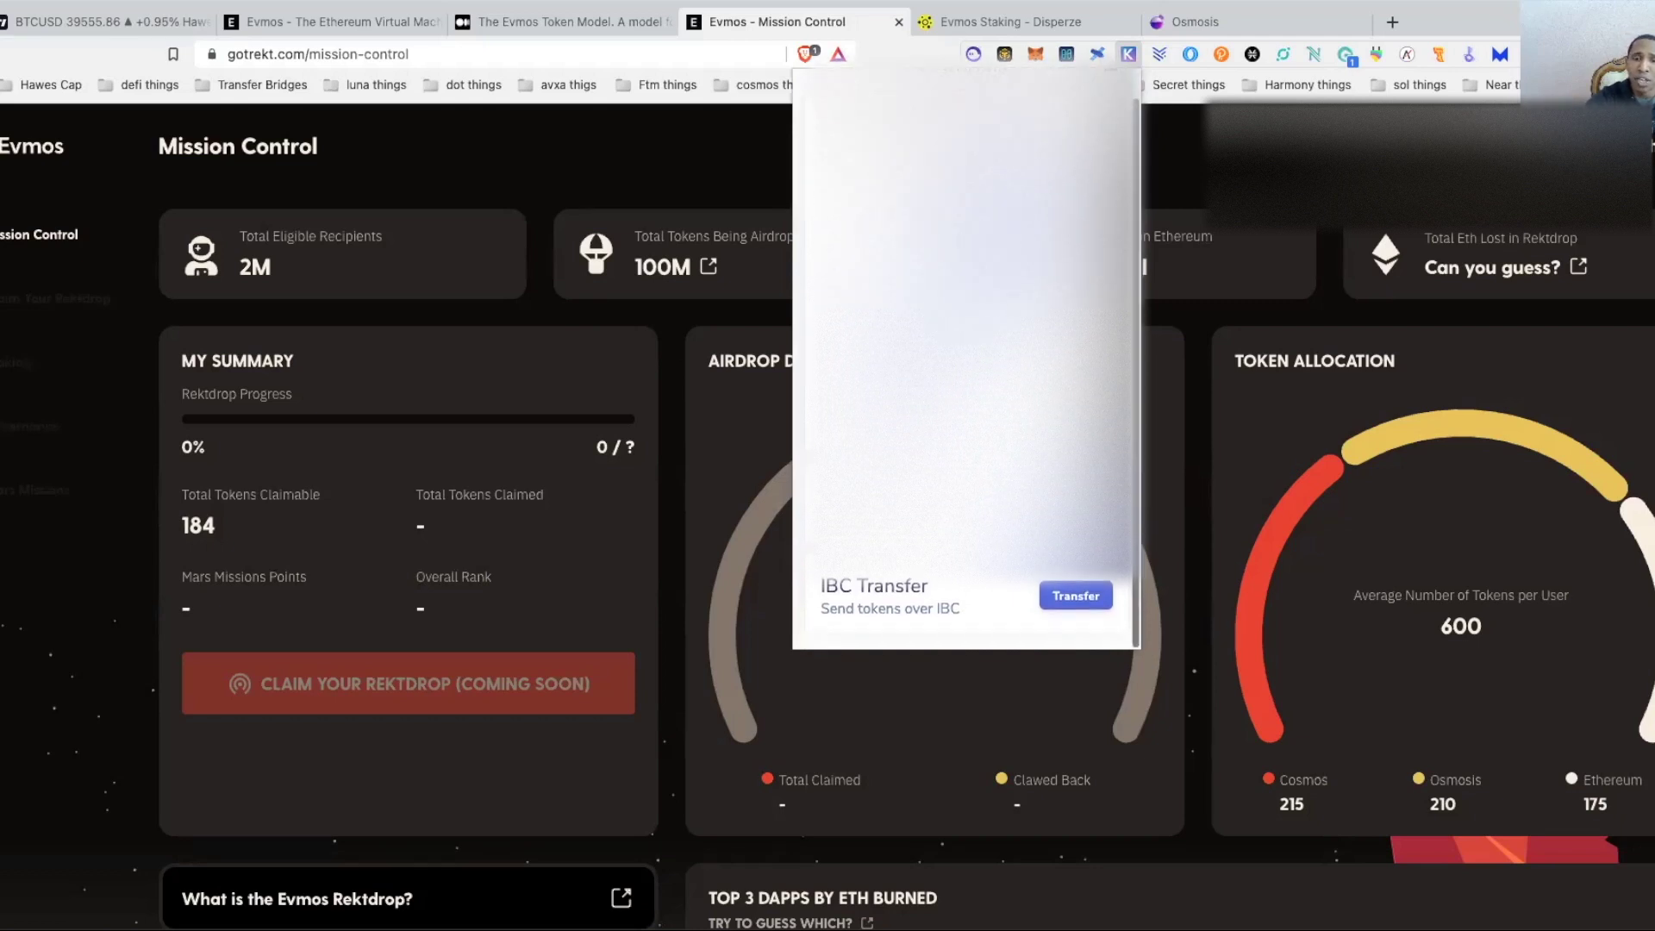
Submit an IBC token transfer from the Keplr wallet, approve the transaction, and reopen the wallet to review its contents.
click(1083, 596)
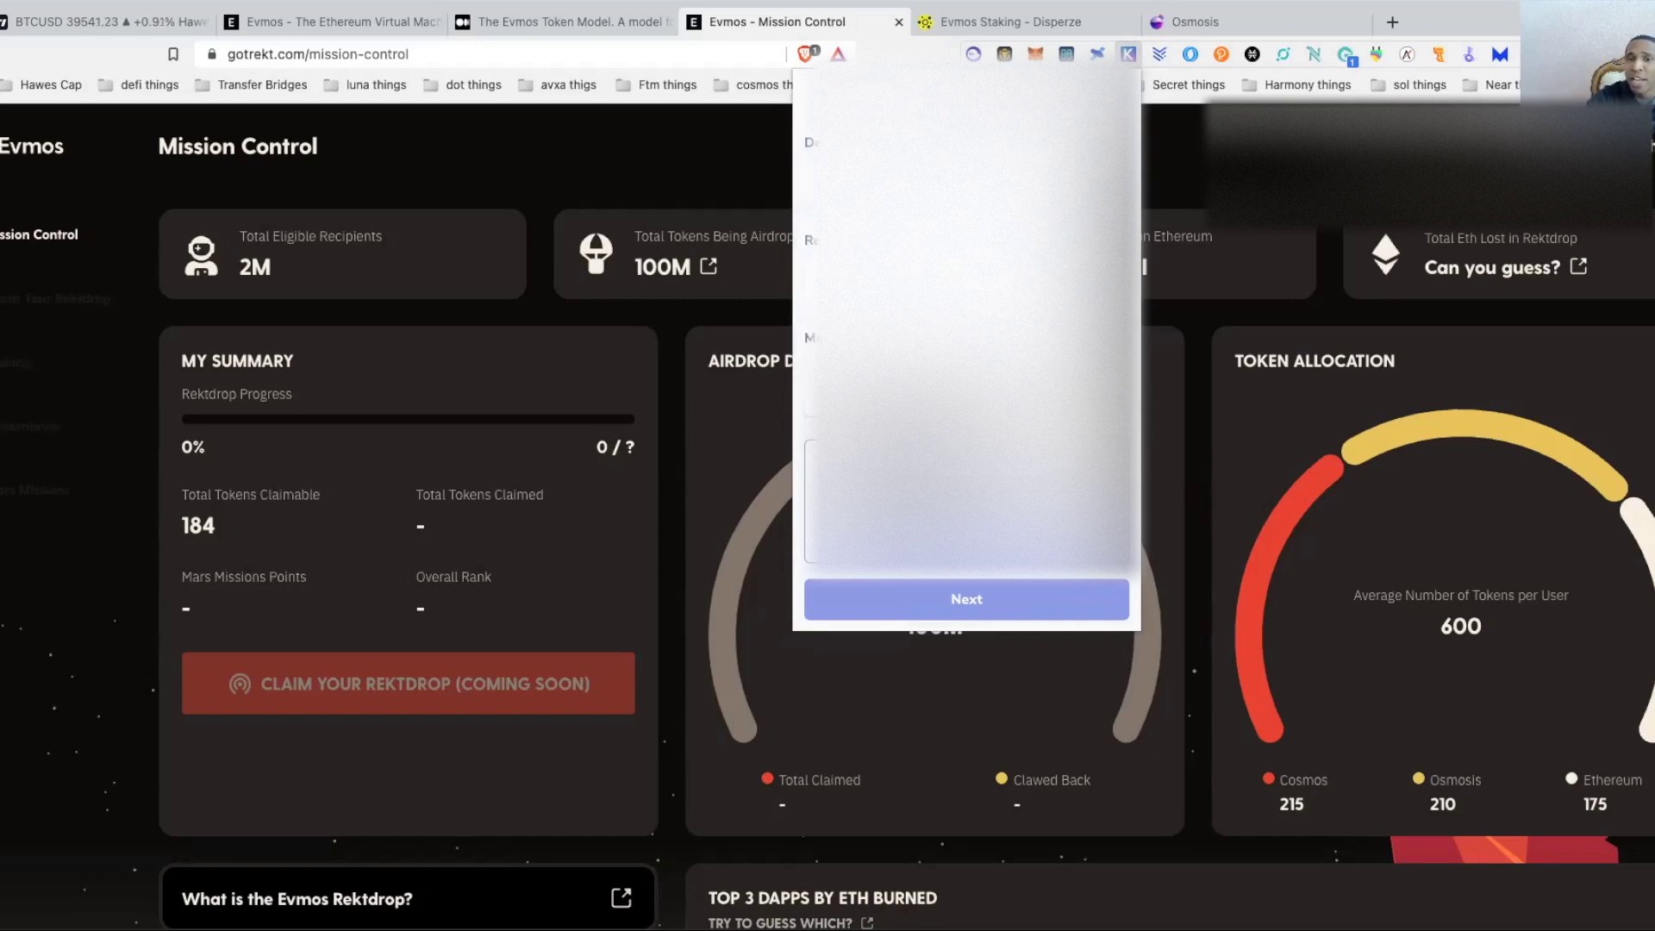
right_click(911, 576)
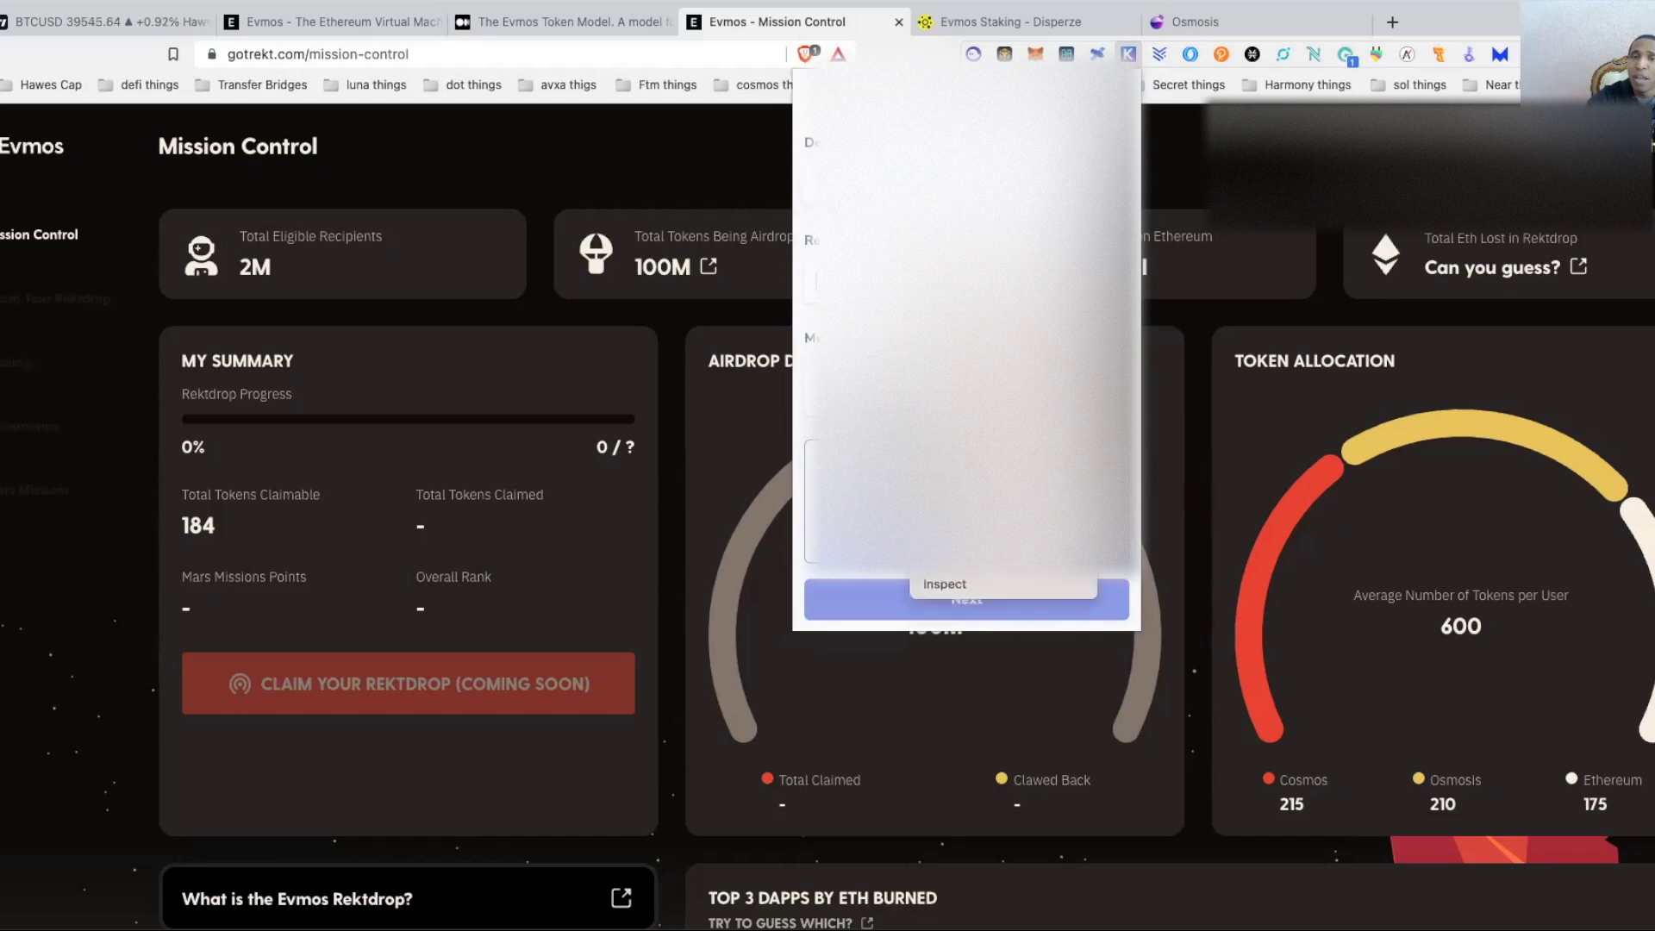
key(Escape)
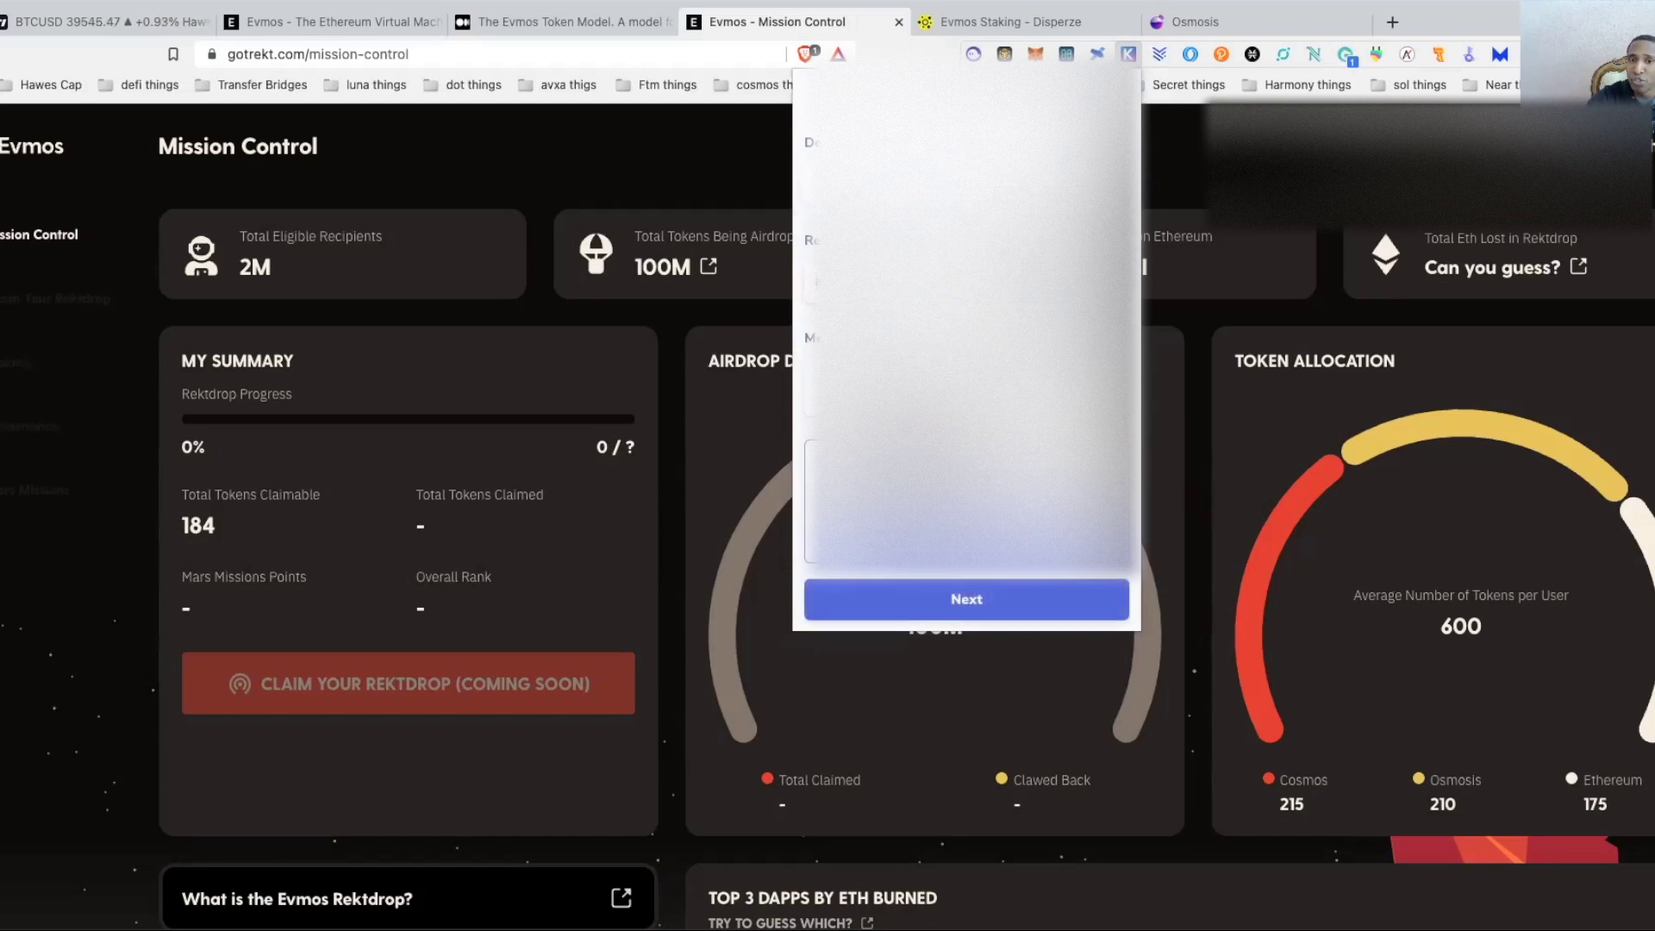
click(992, 596)
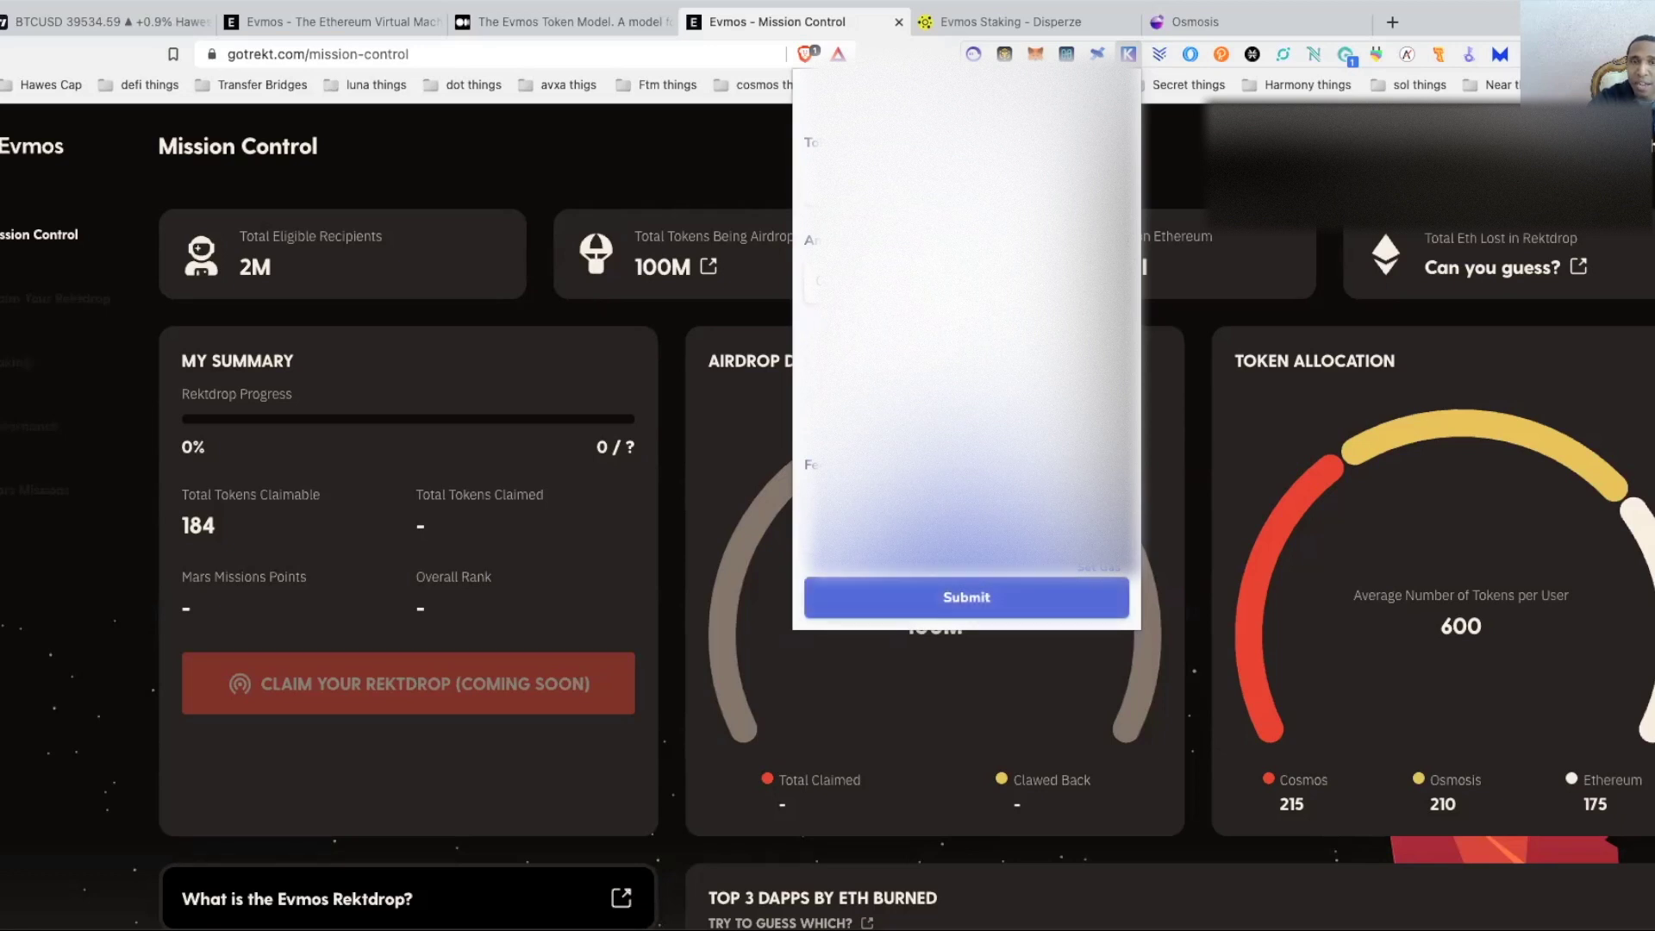
click(982, 596)
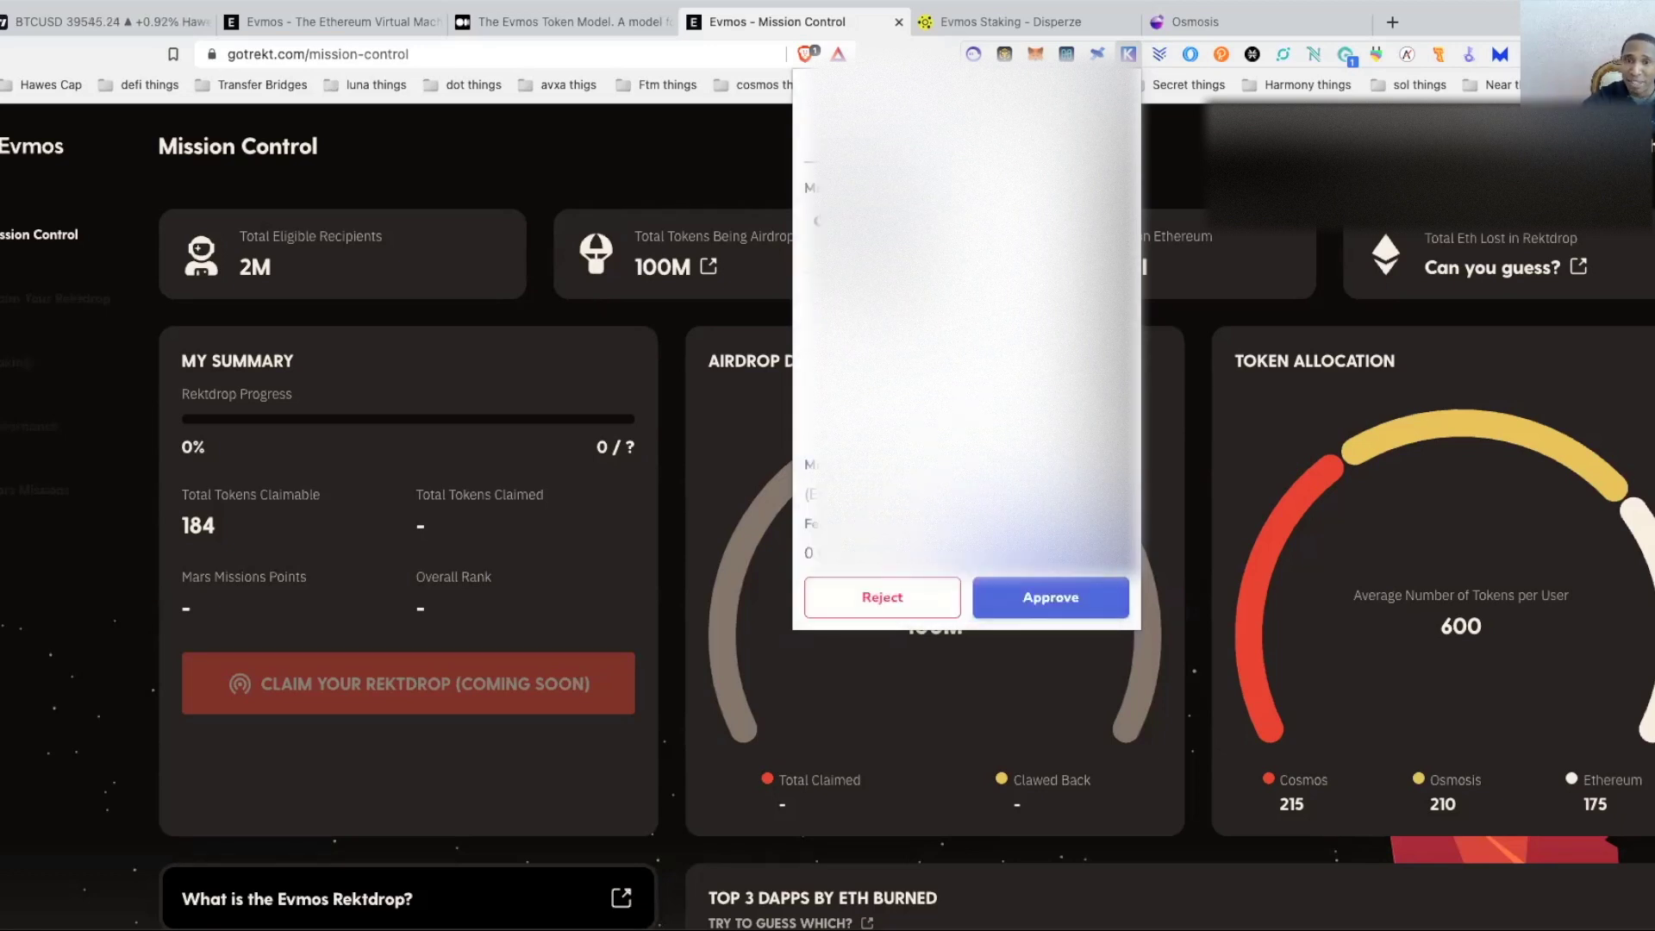
click(1052, 597)
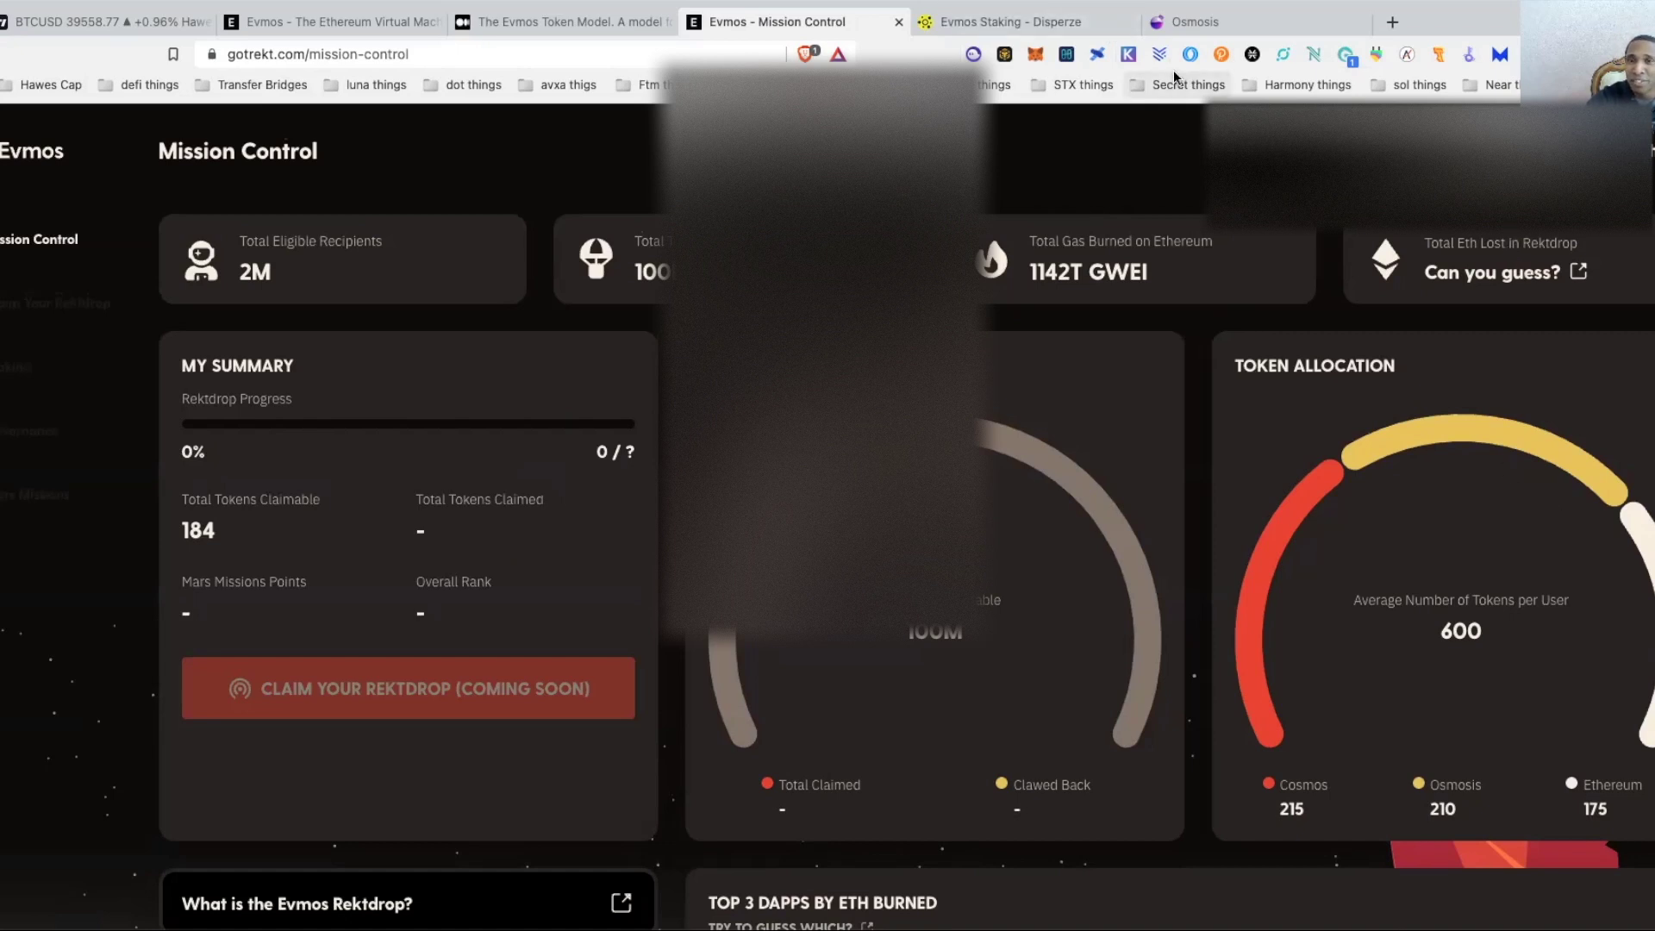
click(1130, 55)
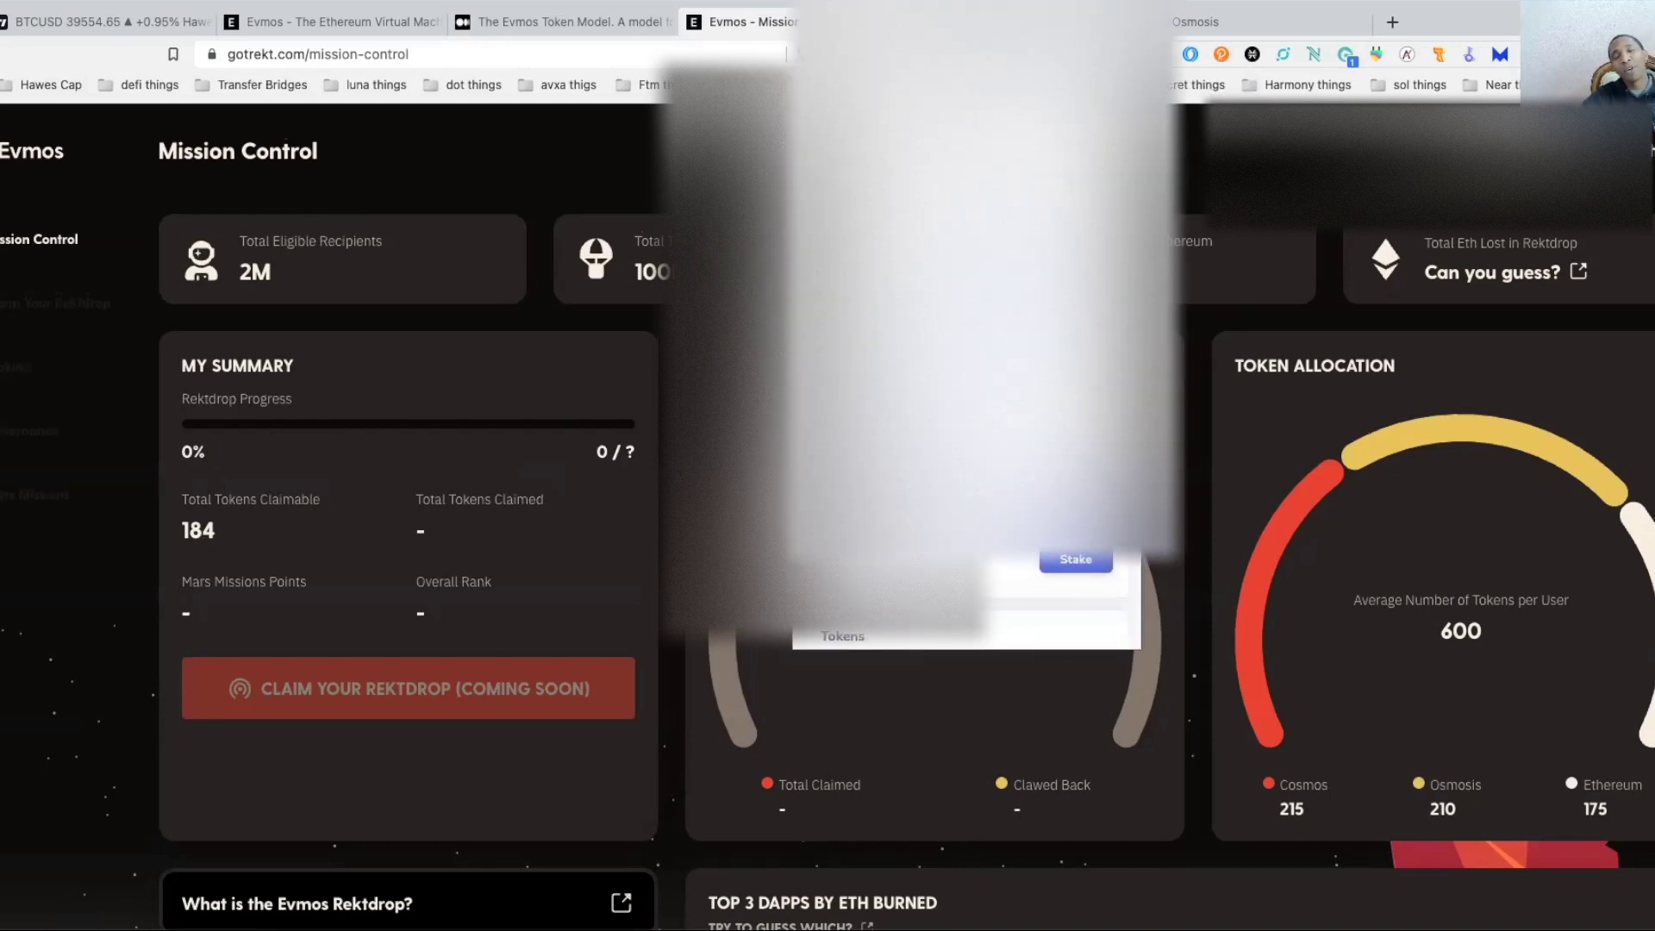
scroll(1070, 270, down, 2)
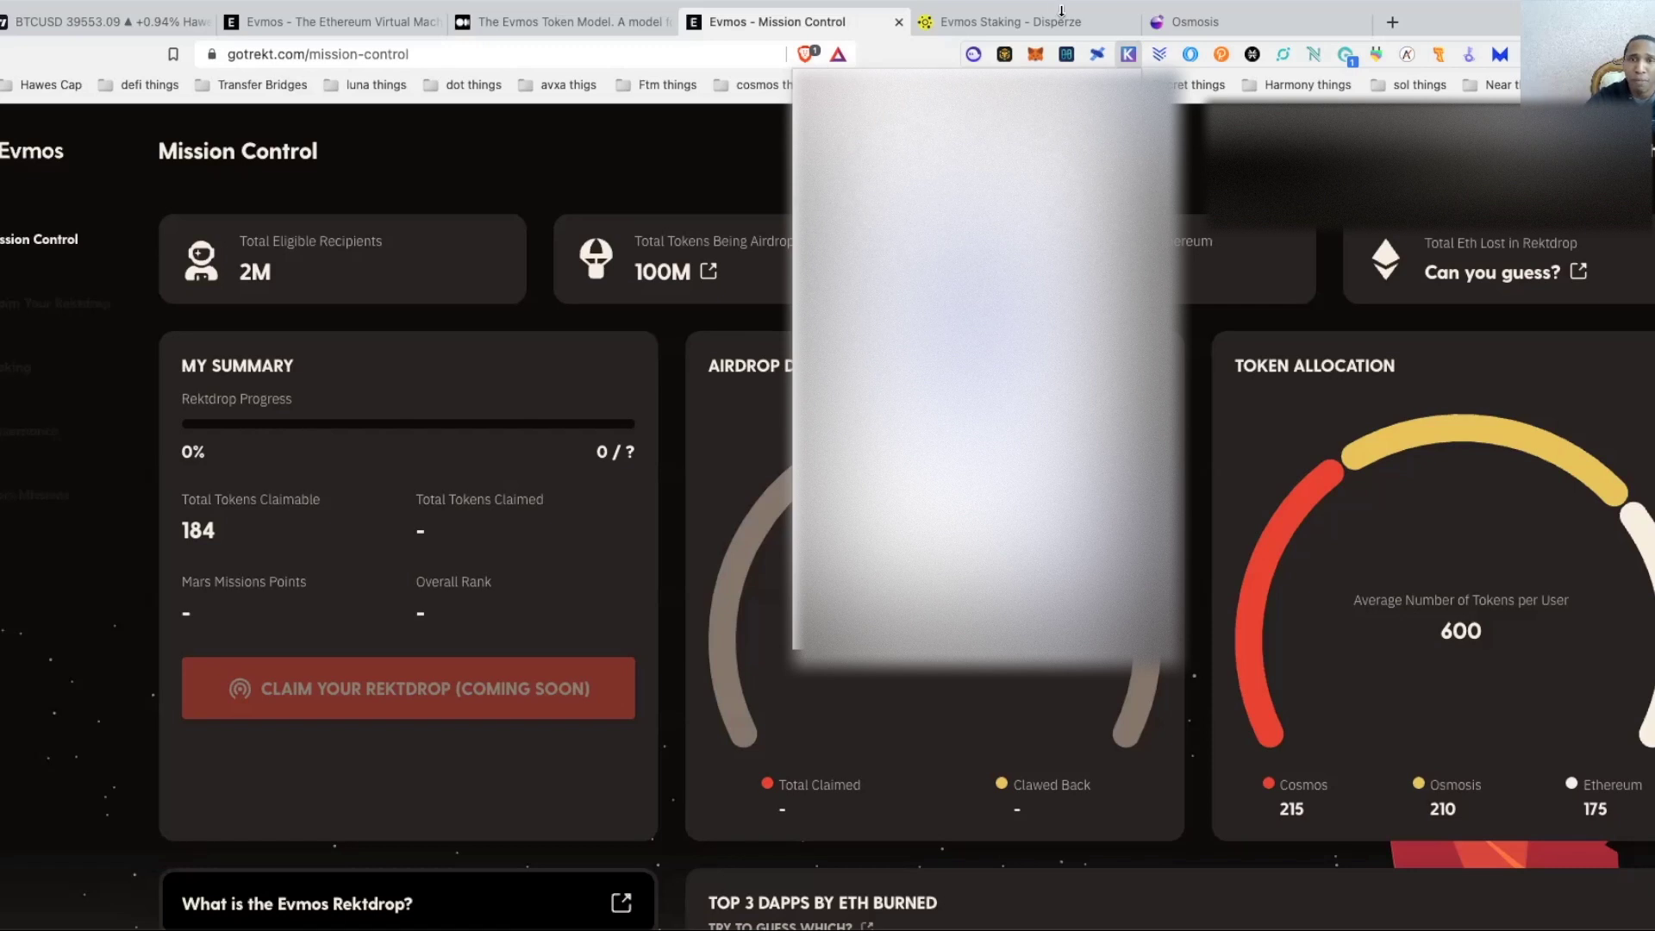
Switch to the Disperze staking site, sign out of the current session and reconnect with the Keplr Browser Extension.
click(1013, 21)
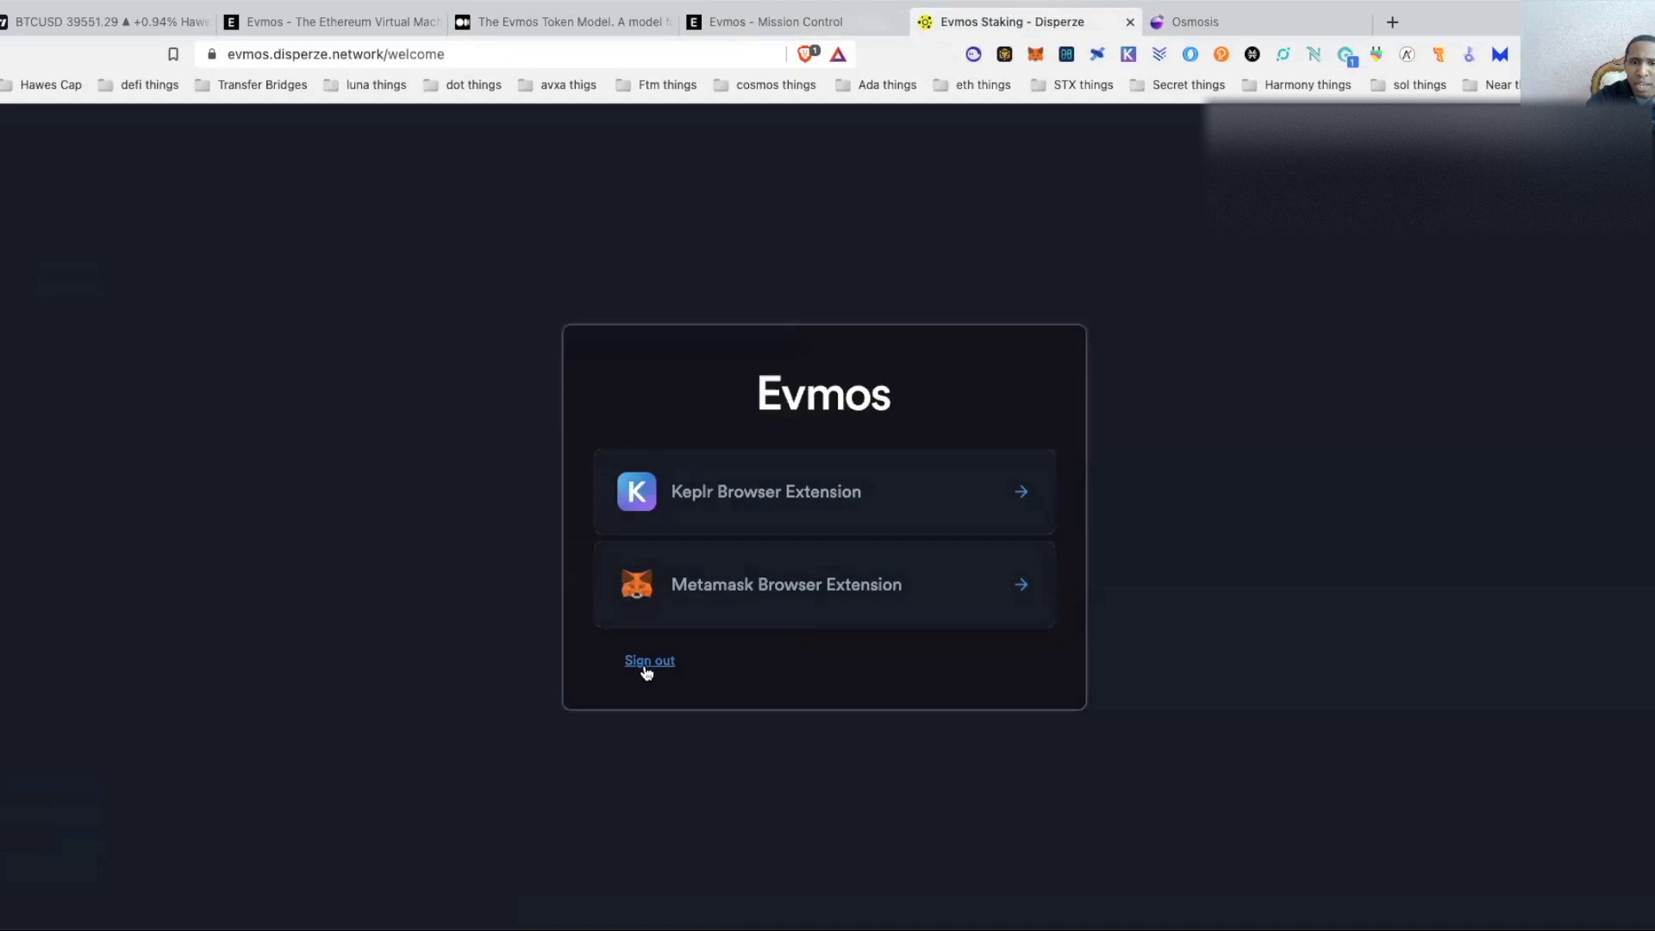
click(609, 671)
click(51, 865)
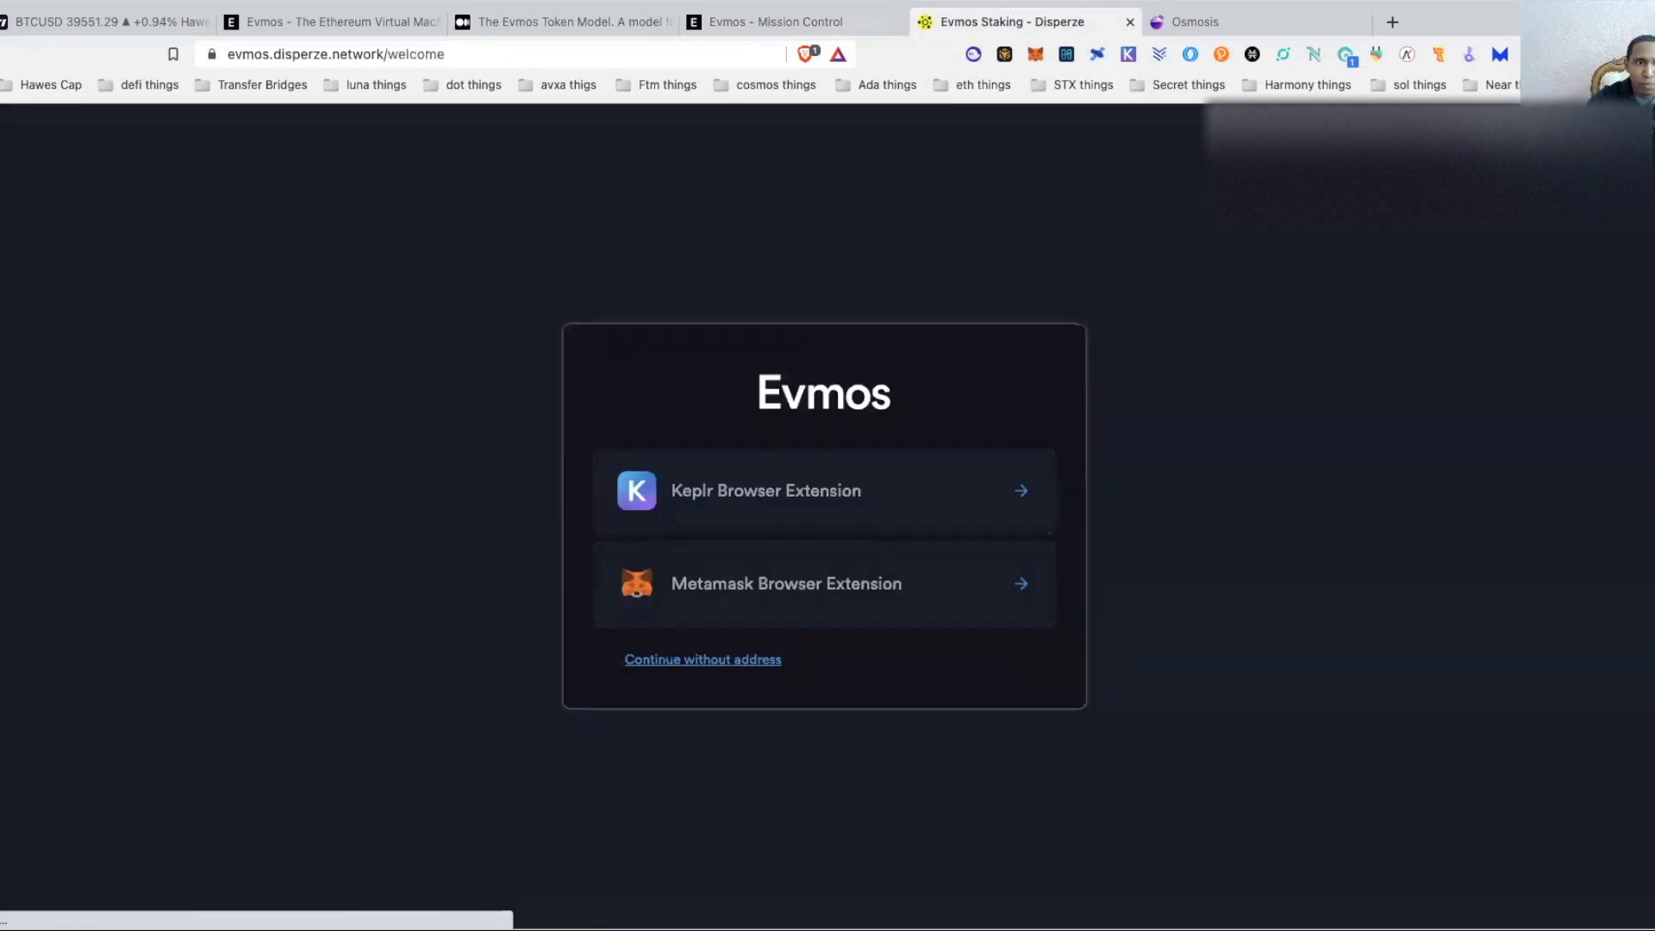
click(772, 498)
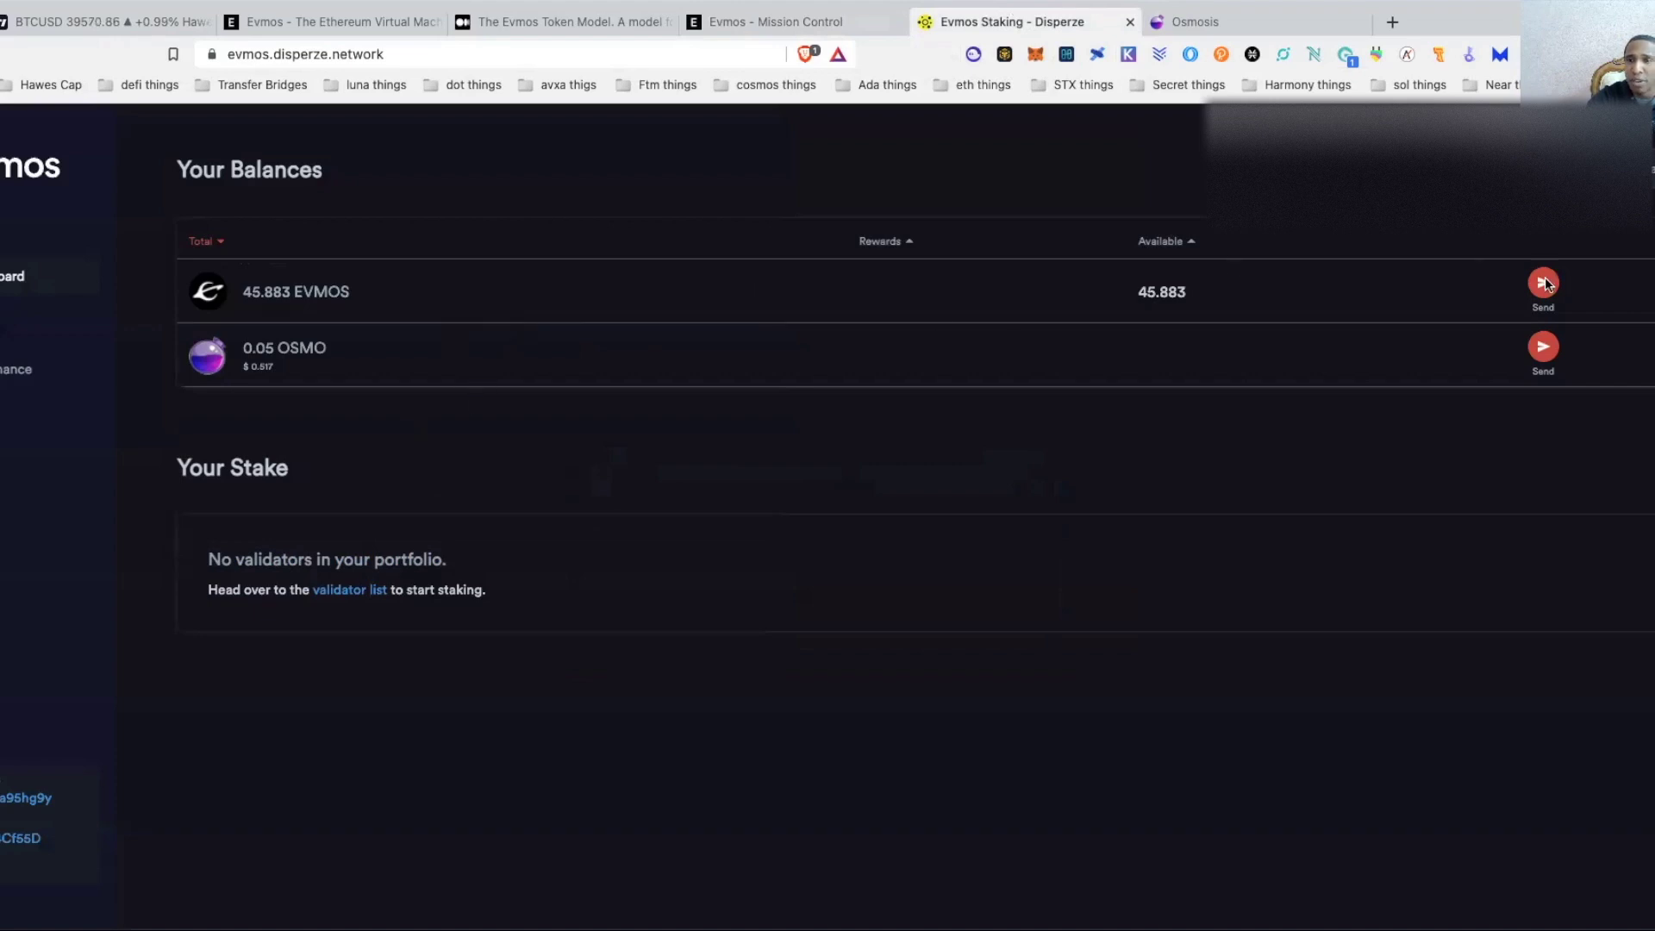
Vote Yes on the Airdrop Claim Mission proposal, sending the transaction to Keplr, and check the balances on the dashboard.
click(3, 370)
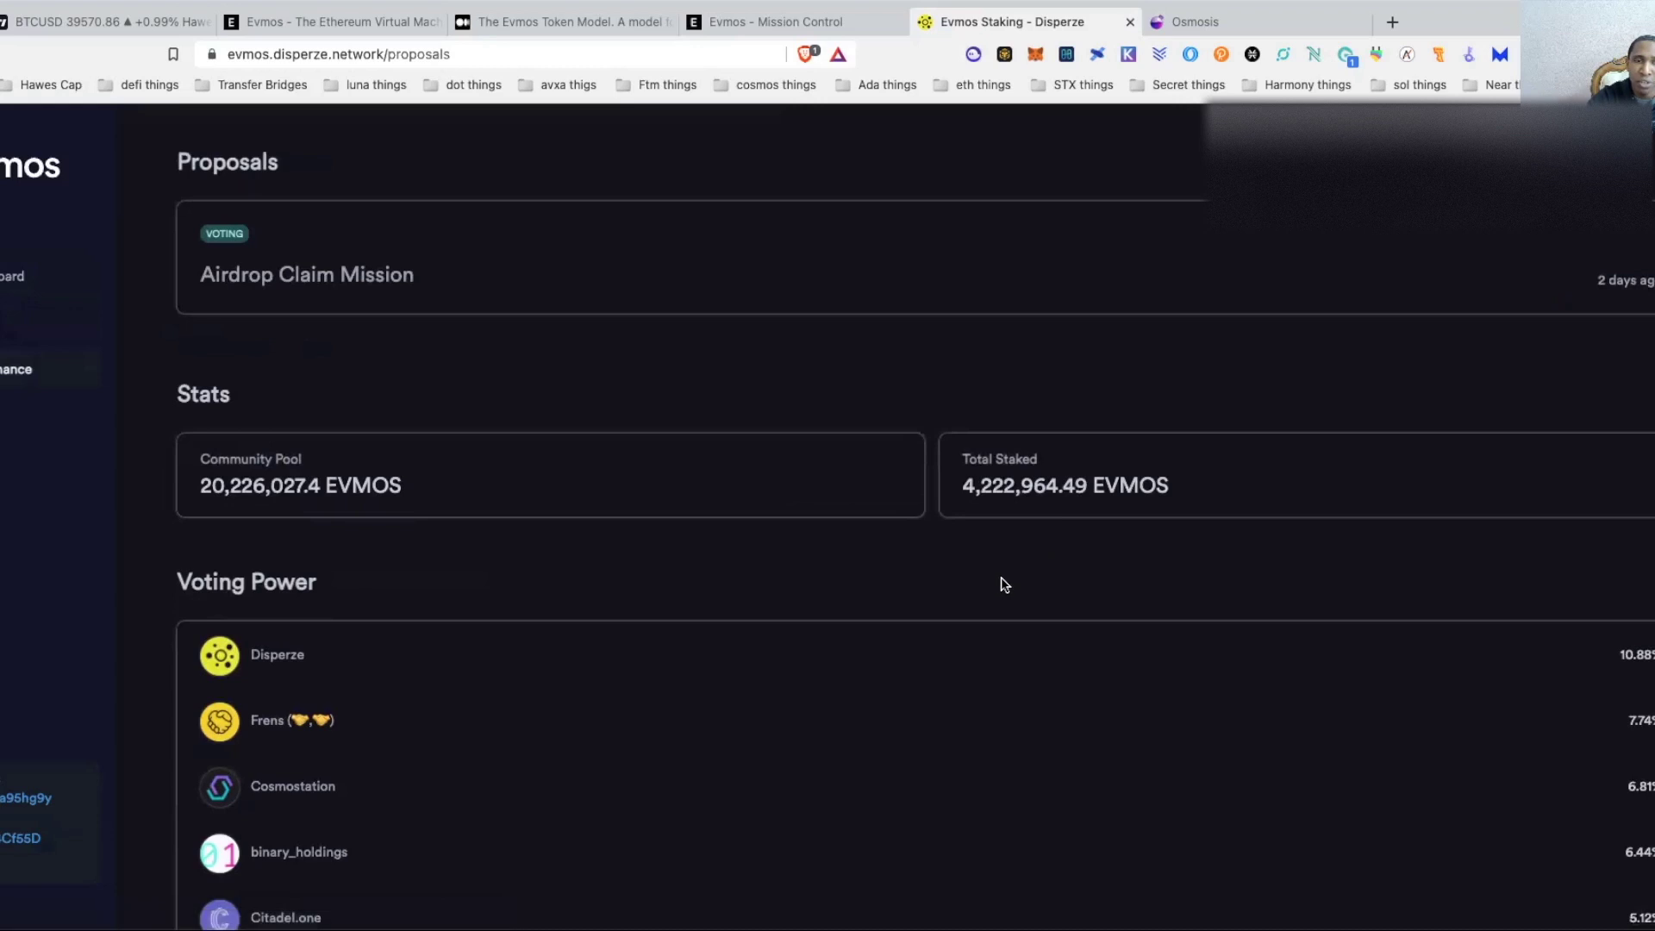
click(333, 279)
click(1407, 233)
click(1408, 669)
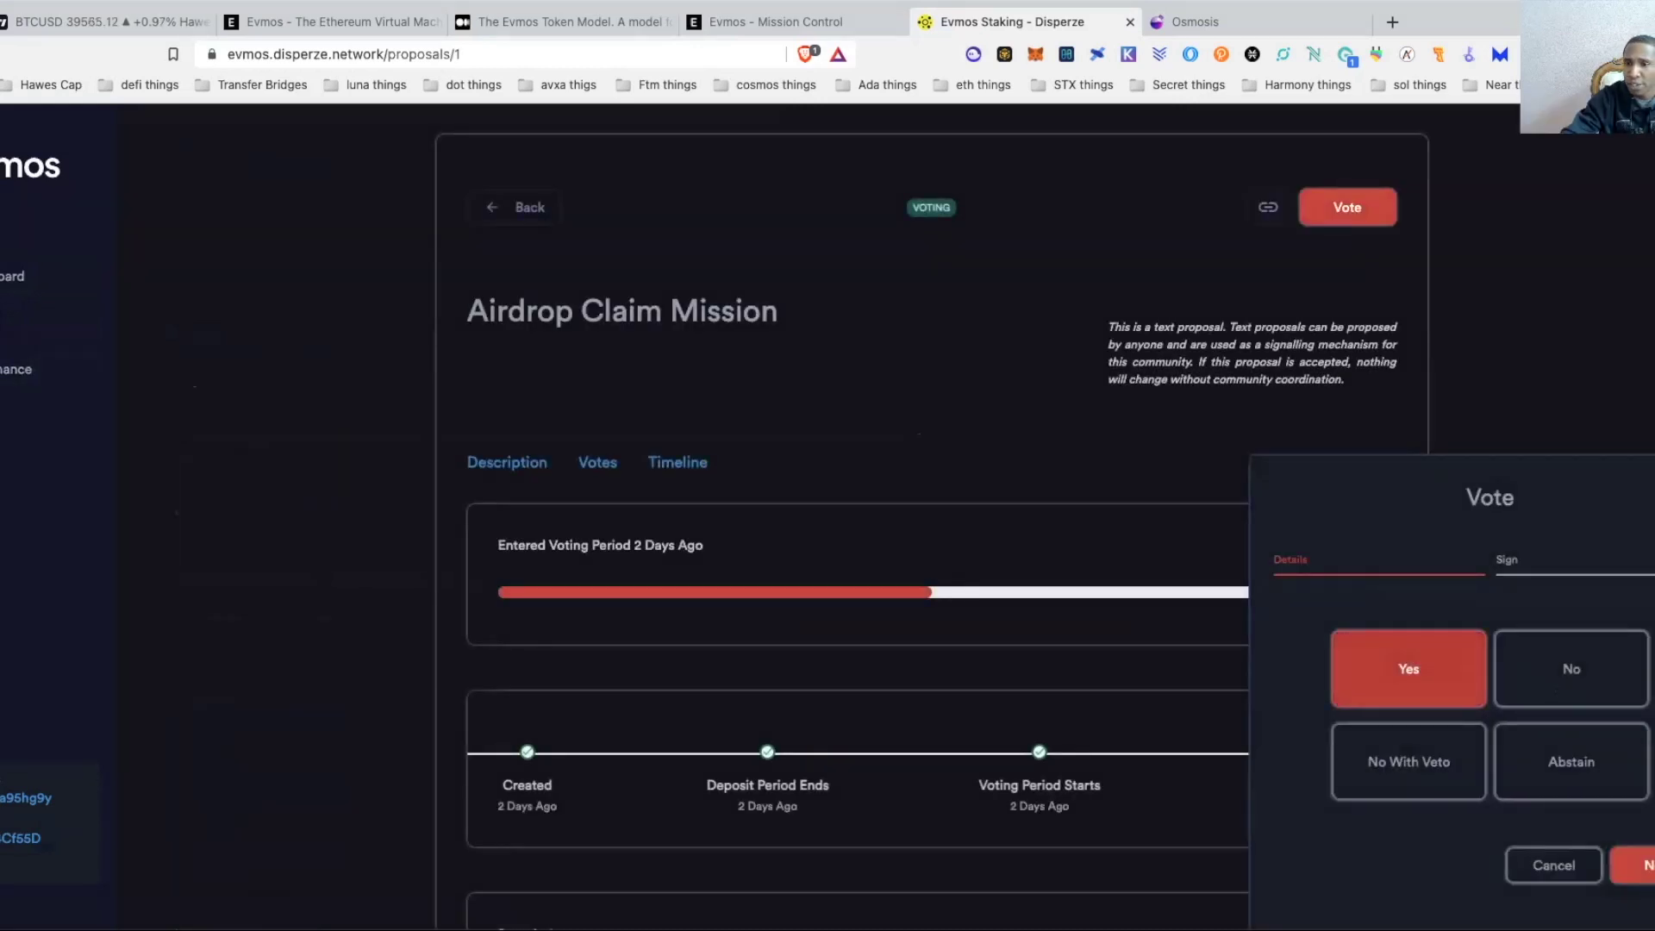
click(1633, 865)
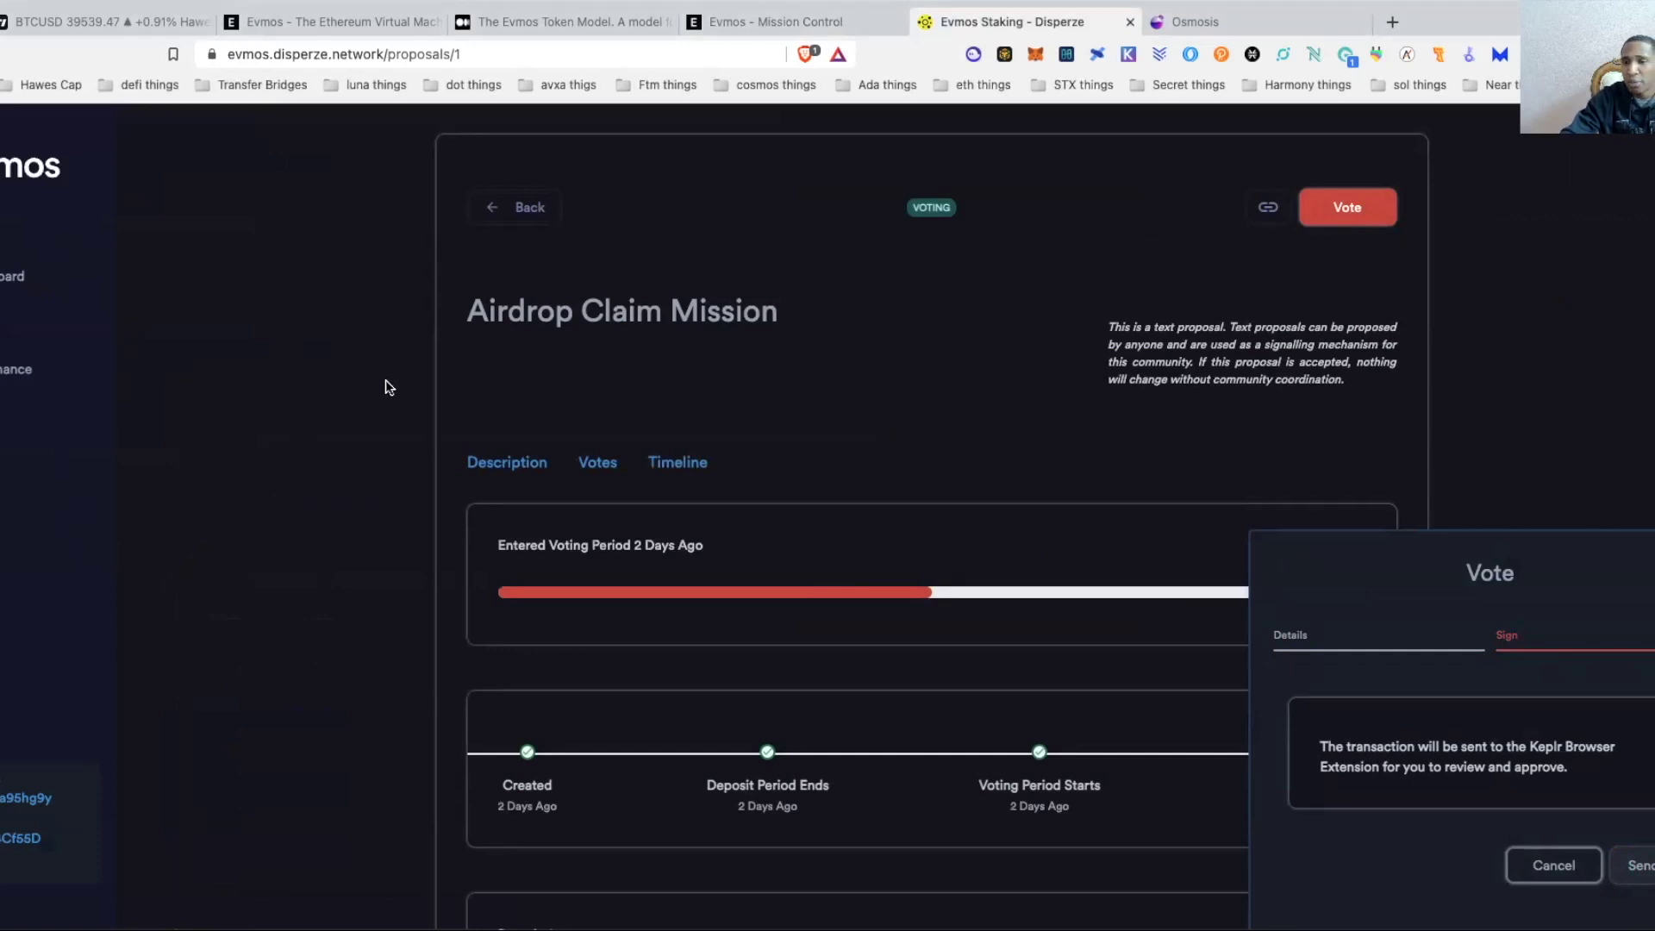
scroll(769, 307, down, 2)
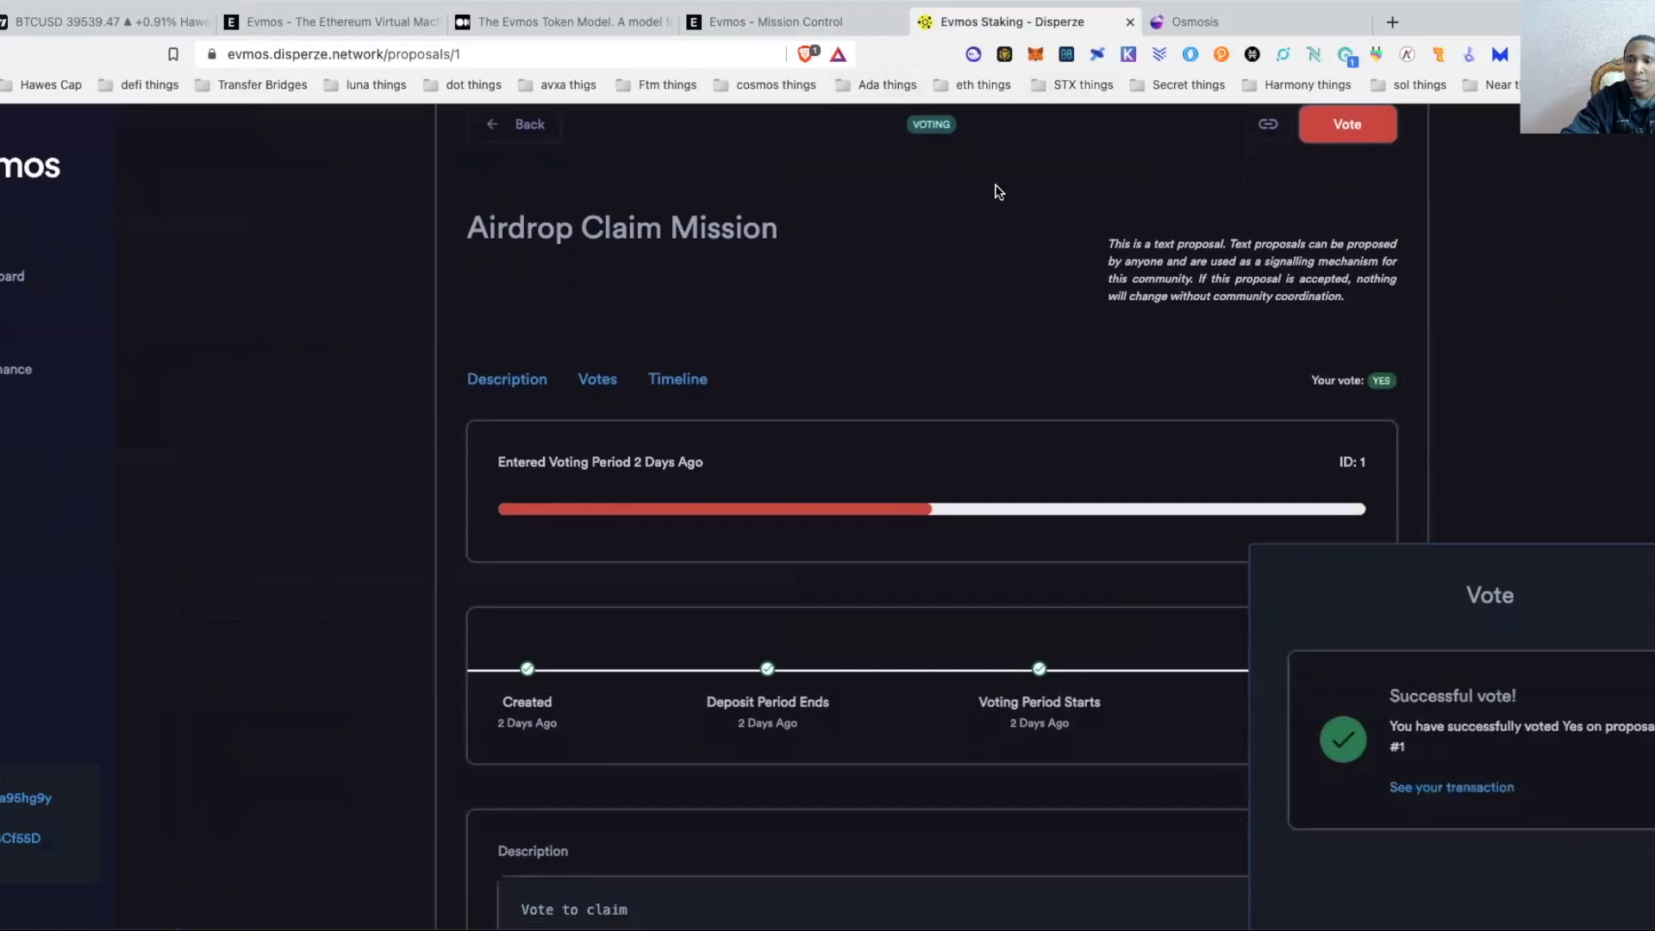
click(11, 282)
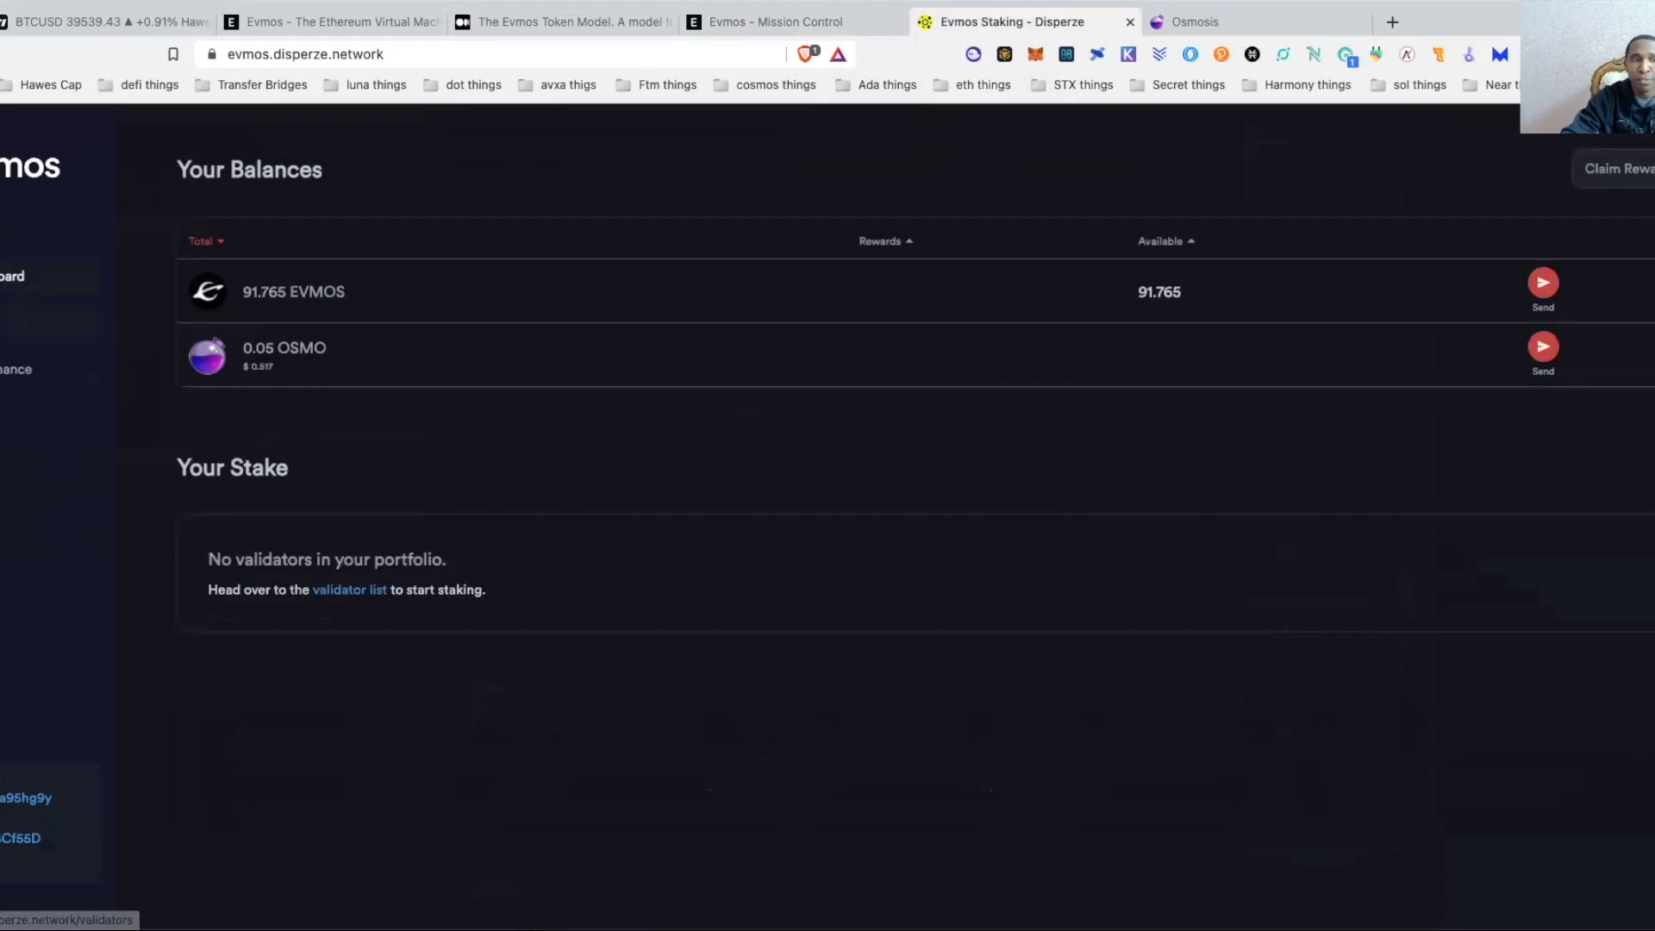
Stake 1 EVMOS with the Frens validator and send the transaction to Keplr for approval.
click(73, 329)
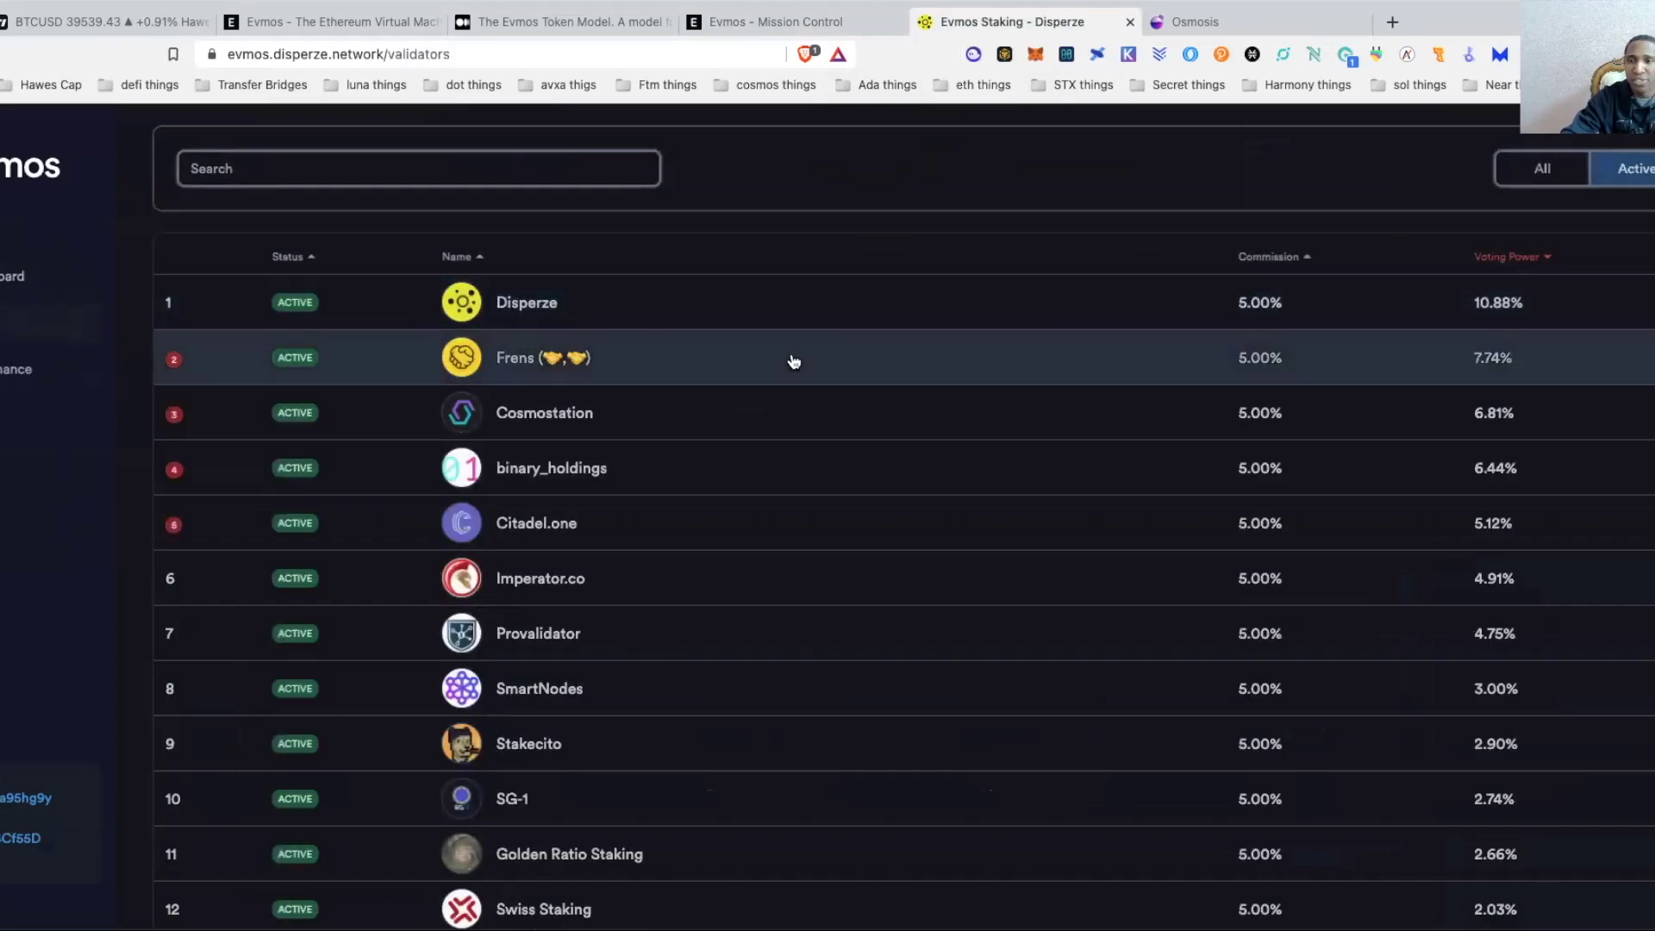
click(791, 357)
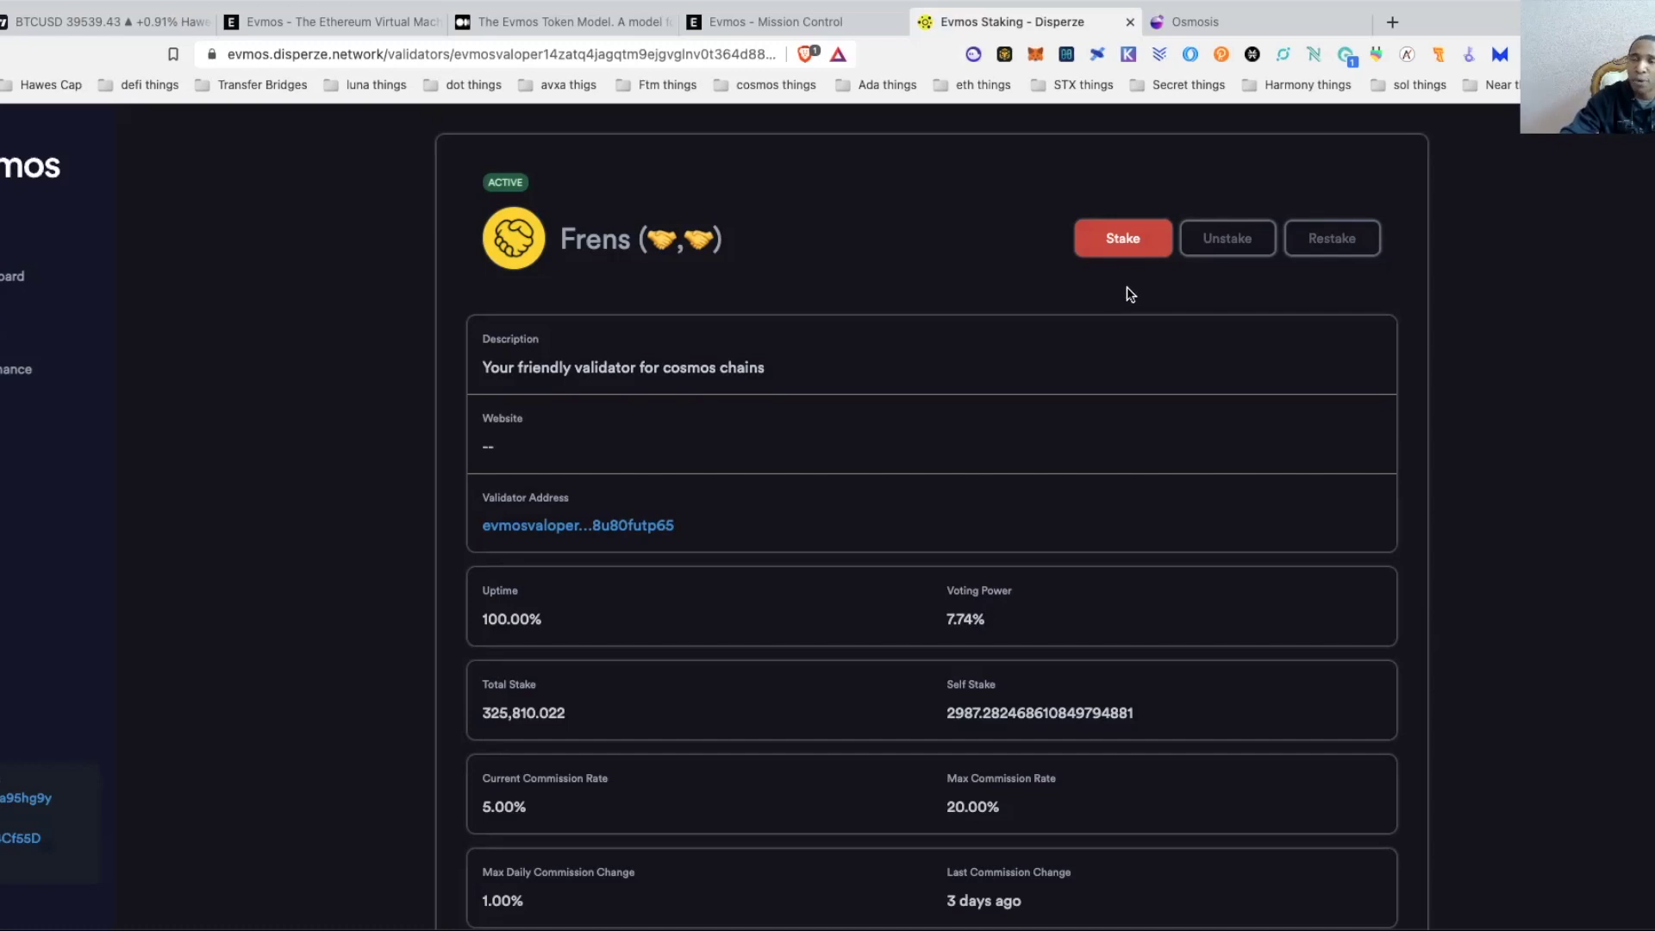
click(1124, 241)
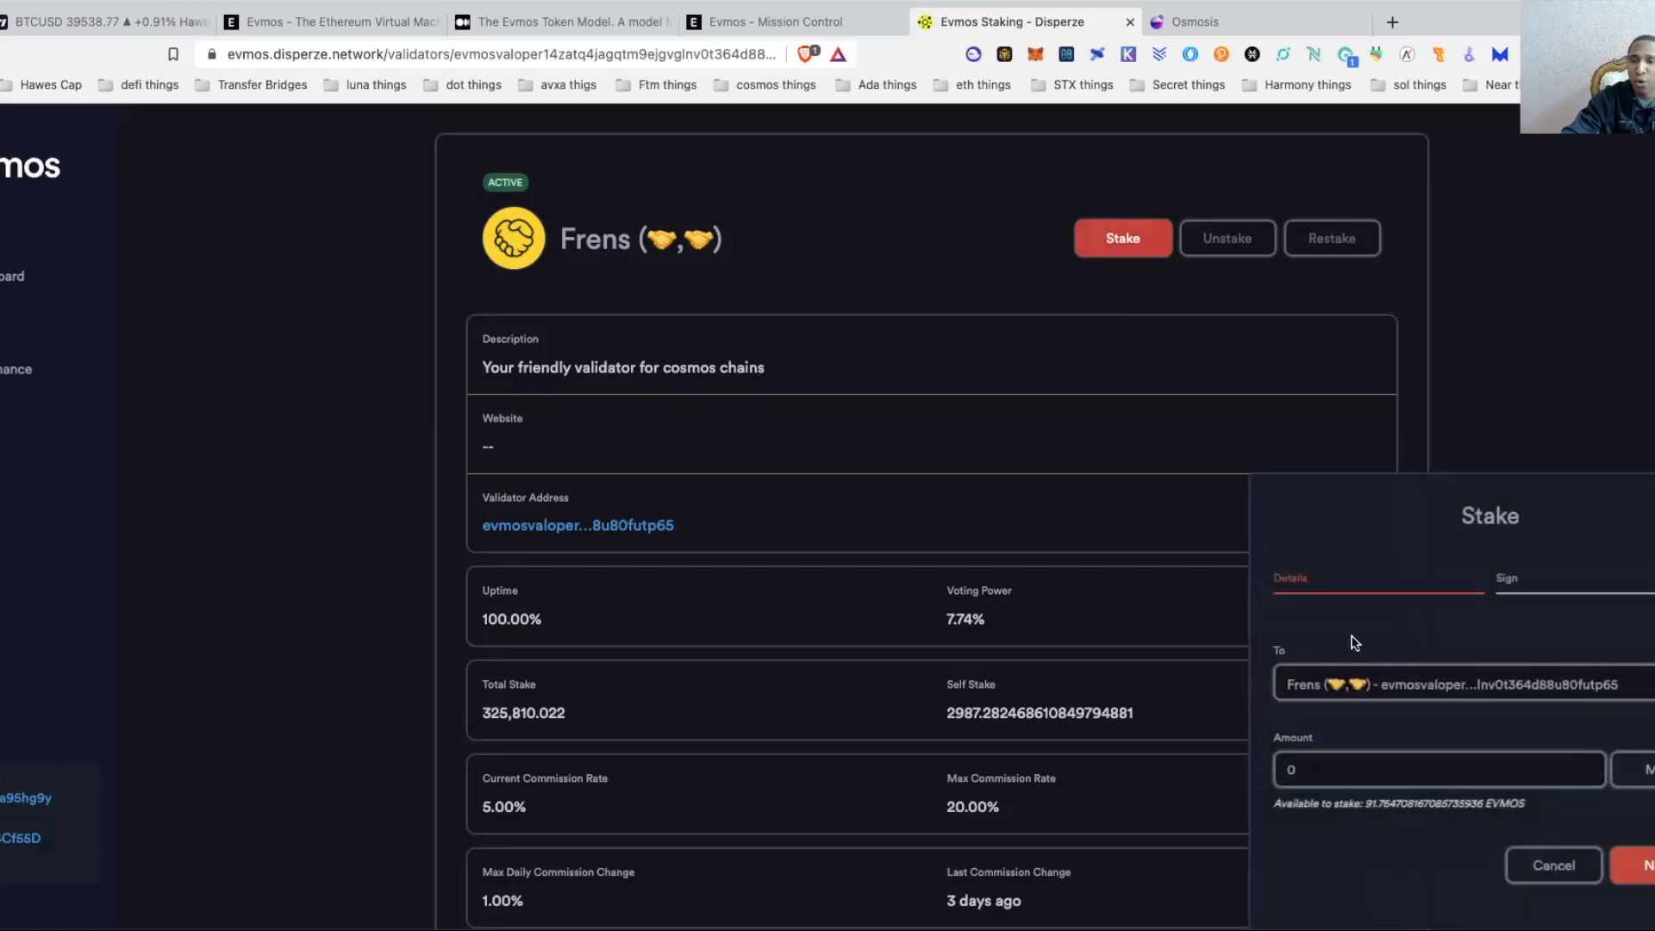
click(1364, 774)
text(1)
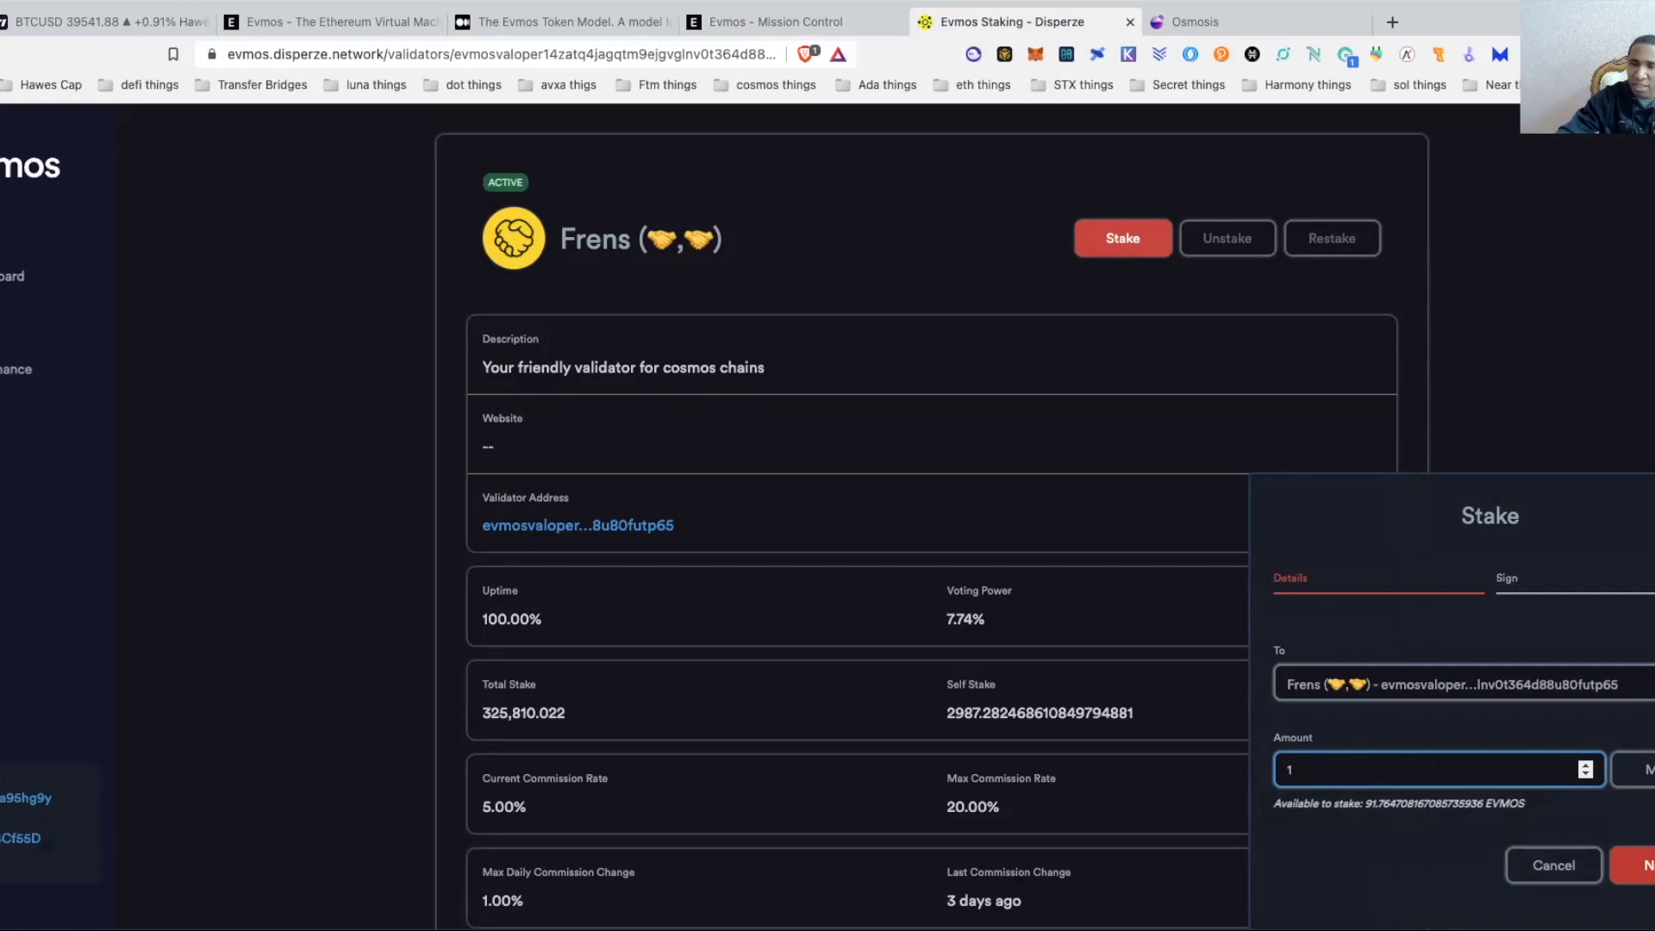
key(Return)
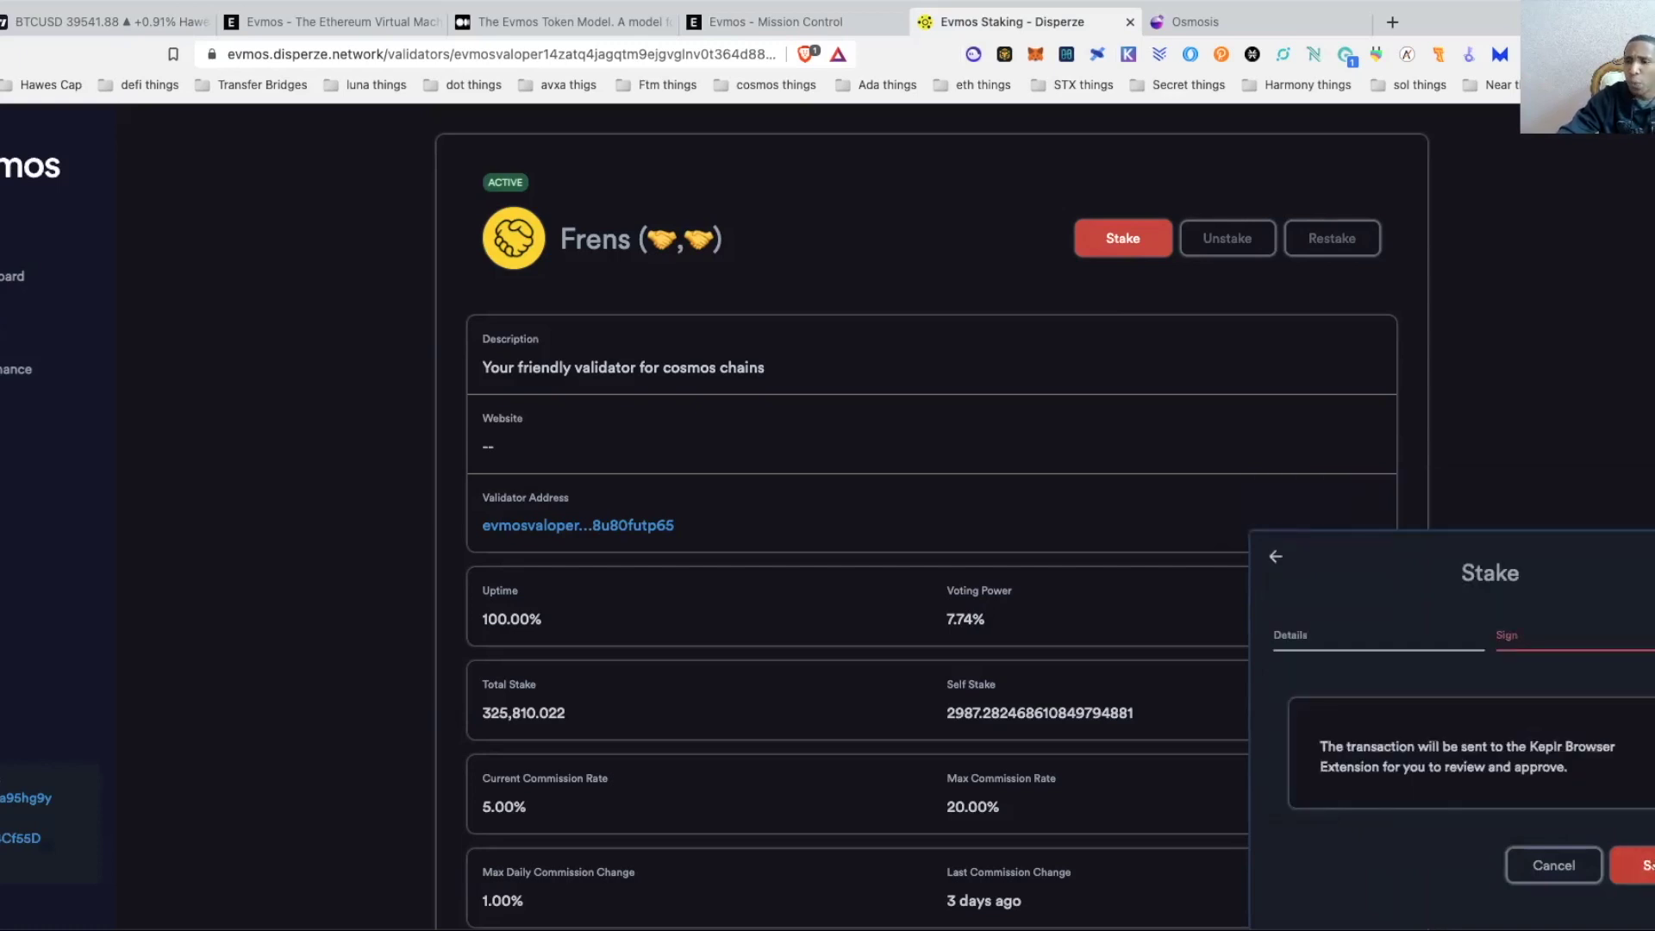
key(Return)
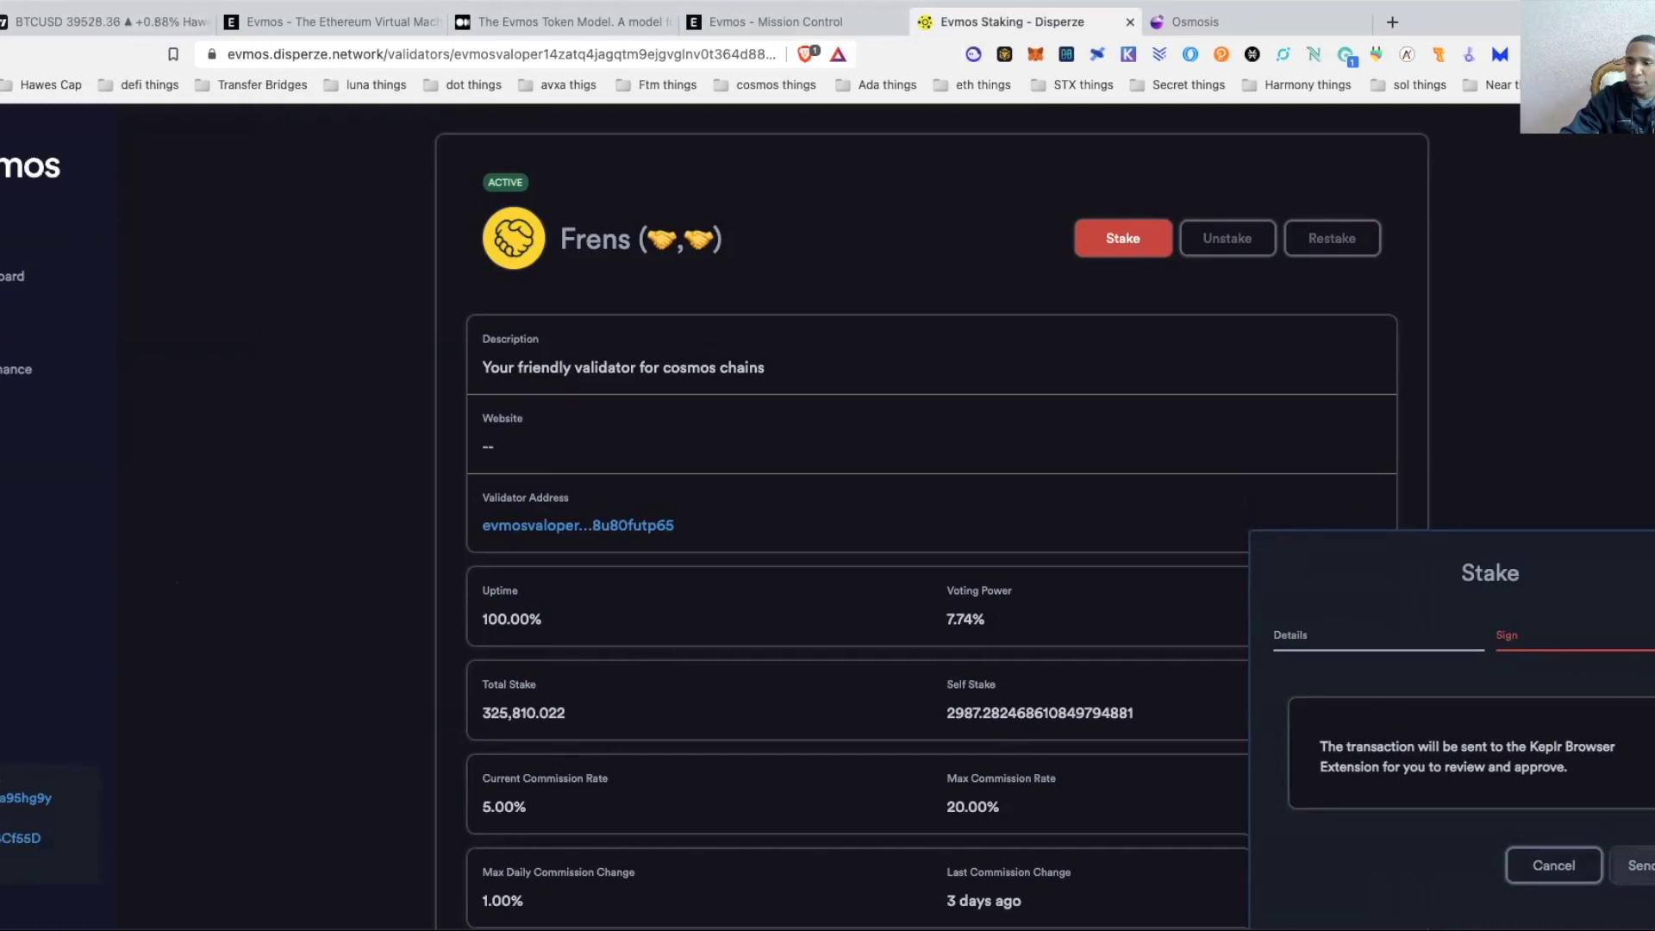
click(1634, 865)
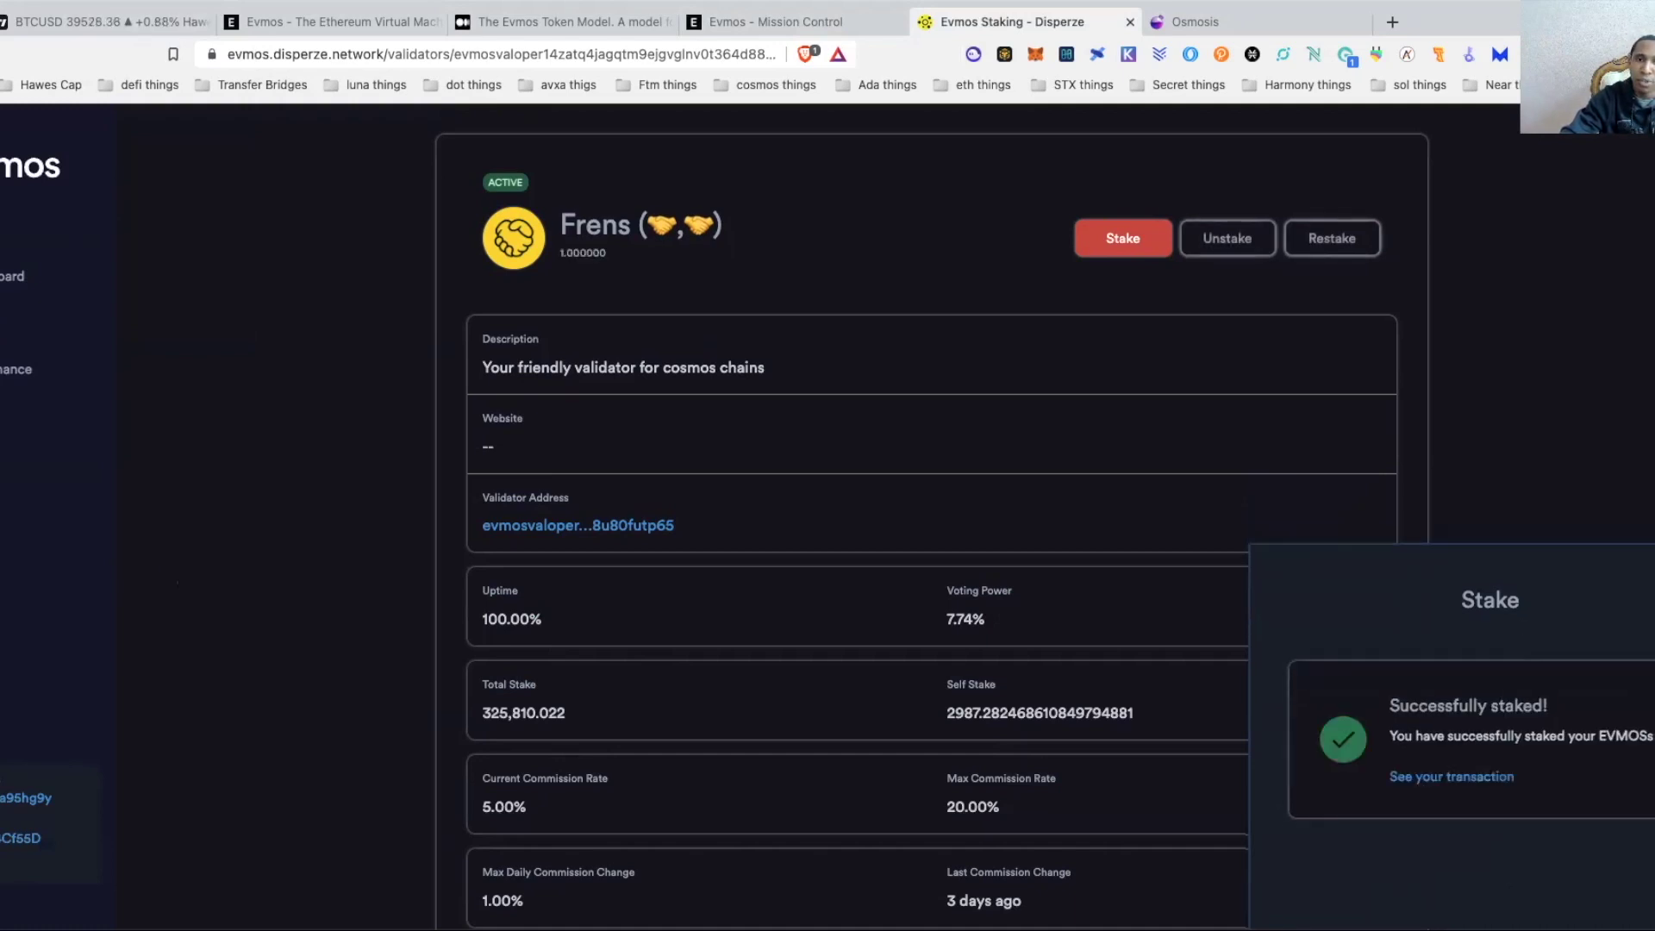
Check the balances and stake on the dashboard, and view the details of the staked Frens validator.
click(8, 278)
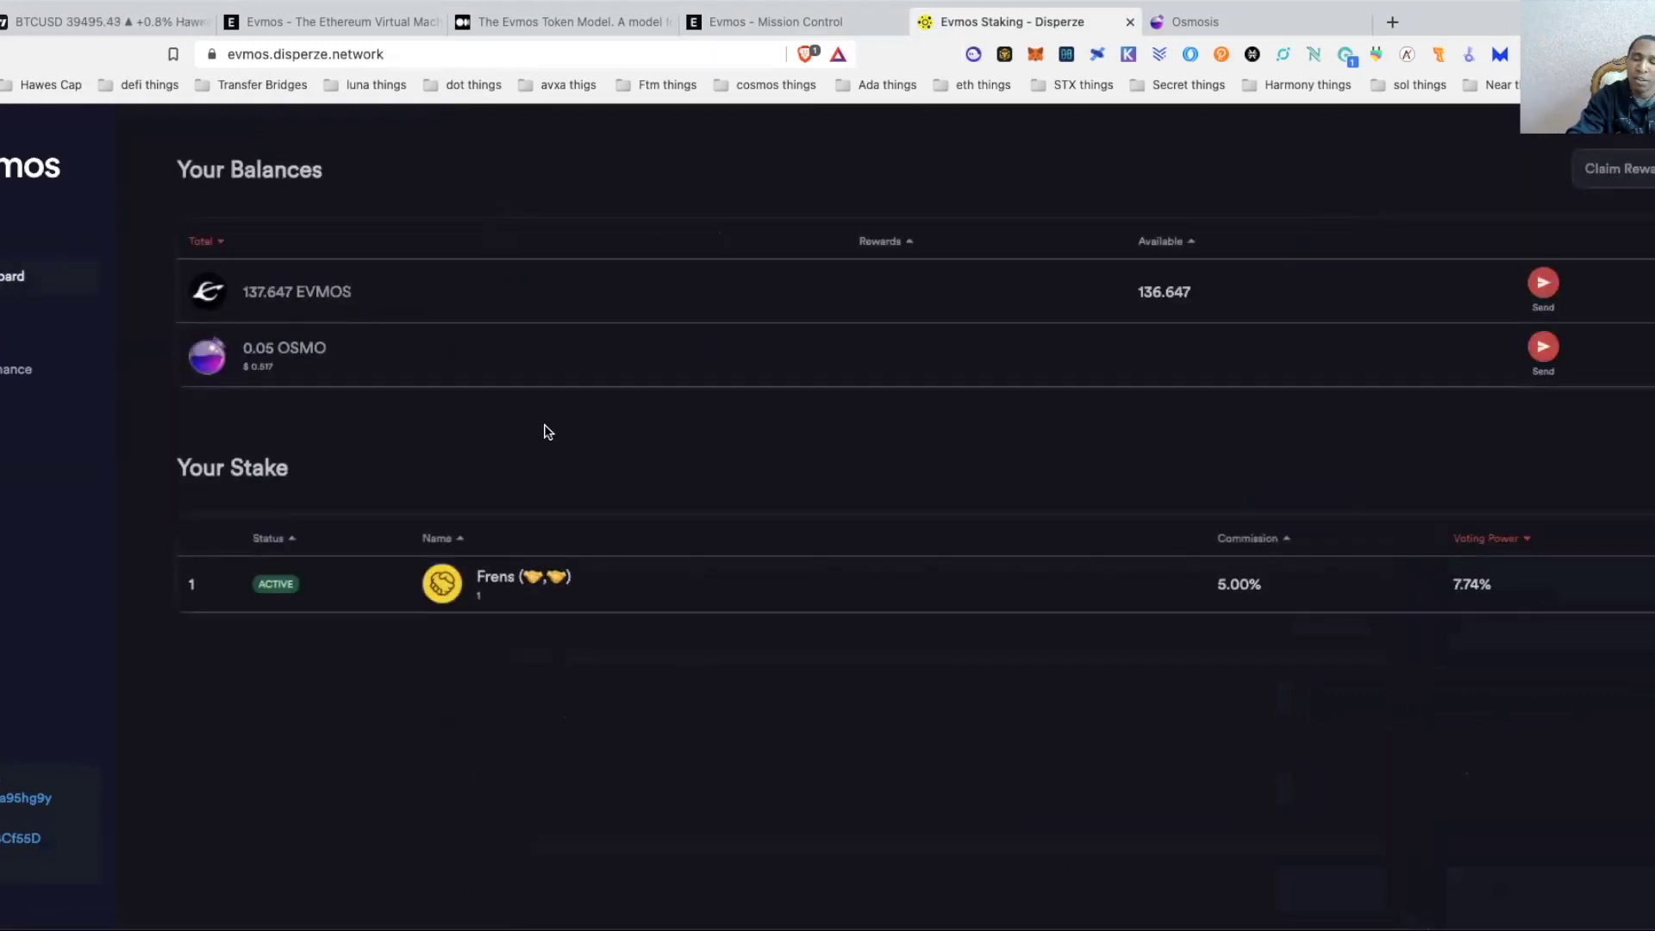
click(737, 574)
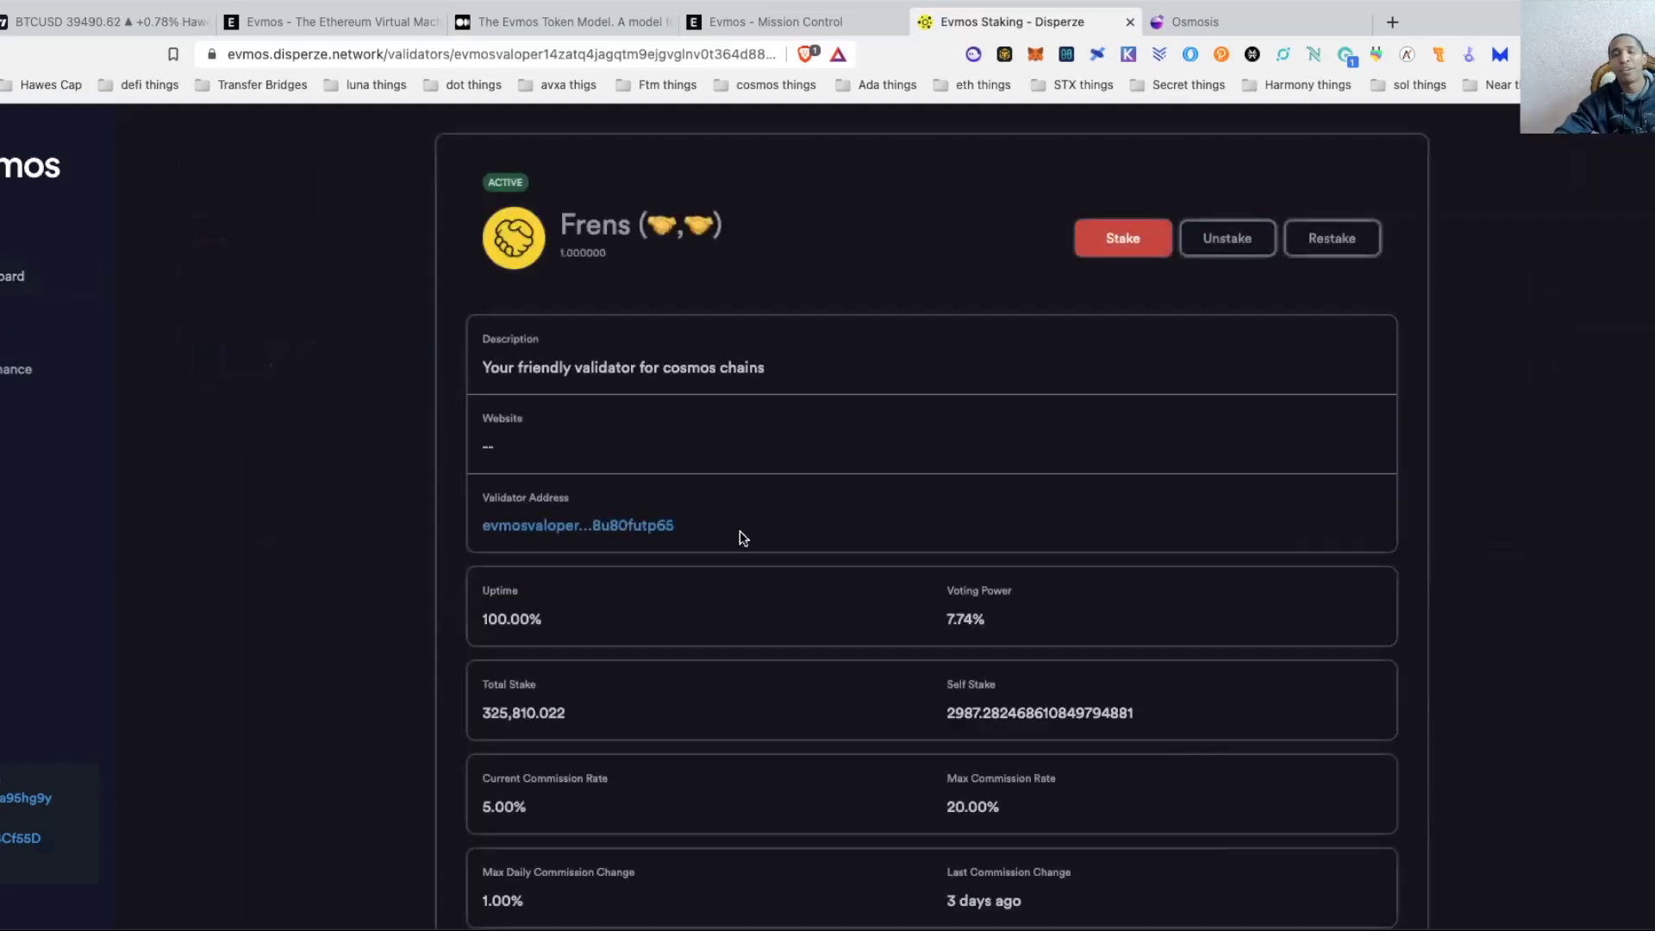
scroll(1260, 310, down, 1)
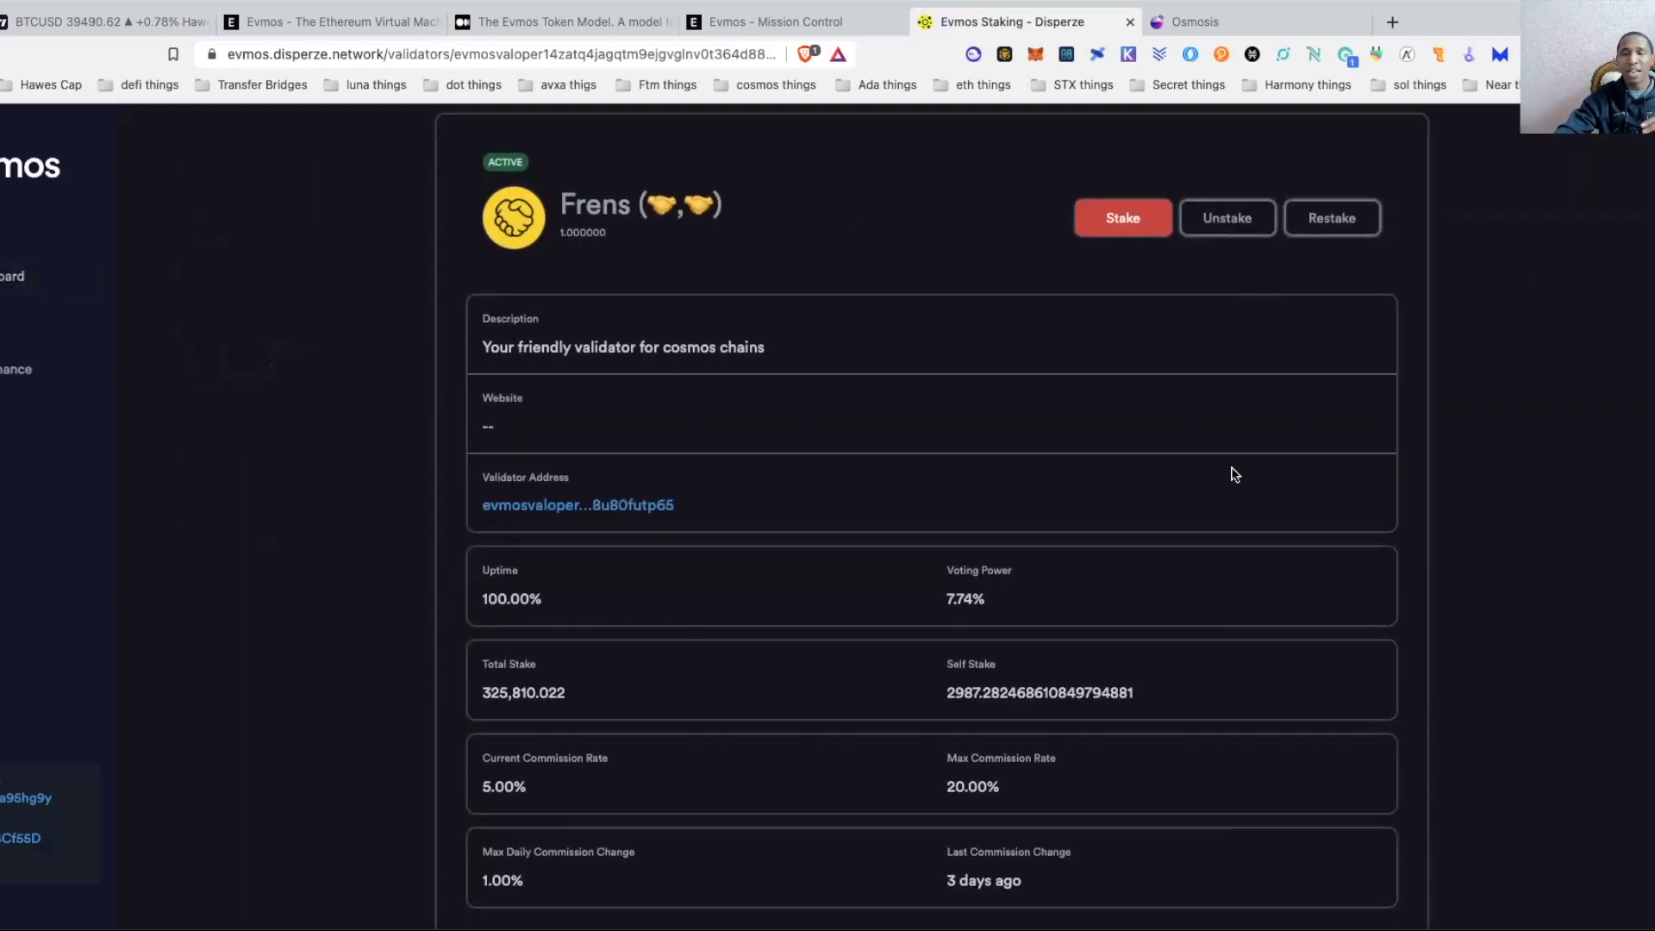